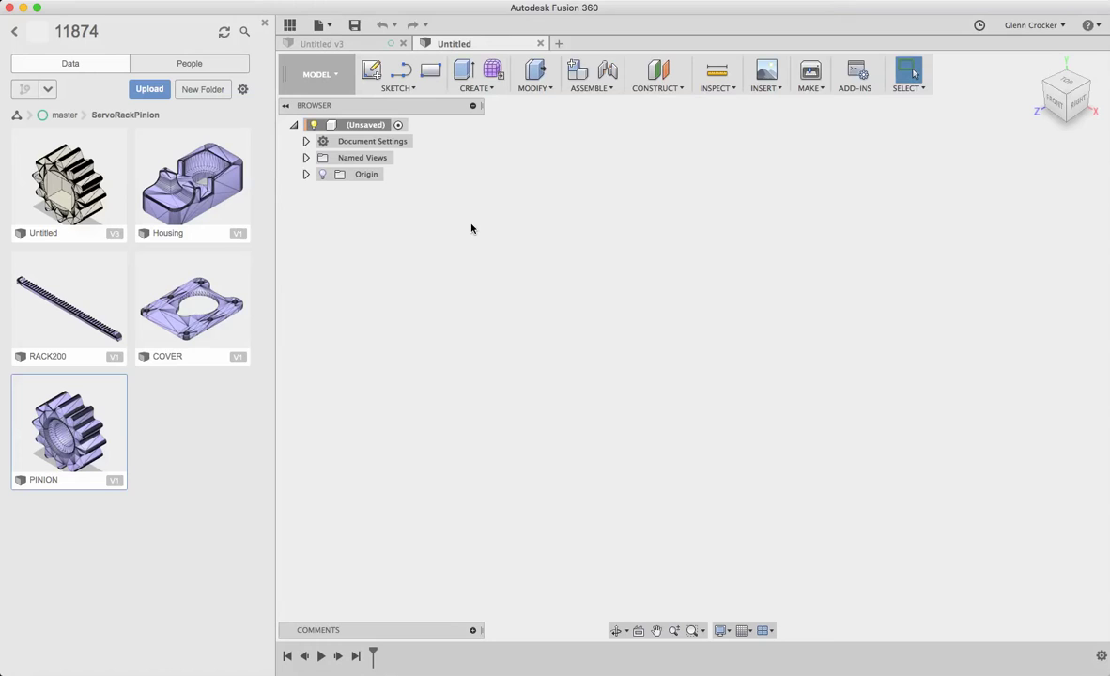
Check Body1 in the Untitled v3 gear design, then return to the empty design
click(348, 45)
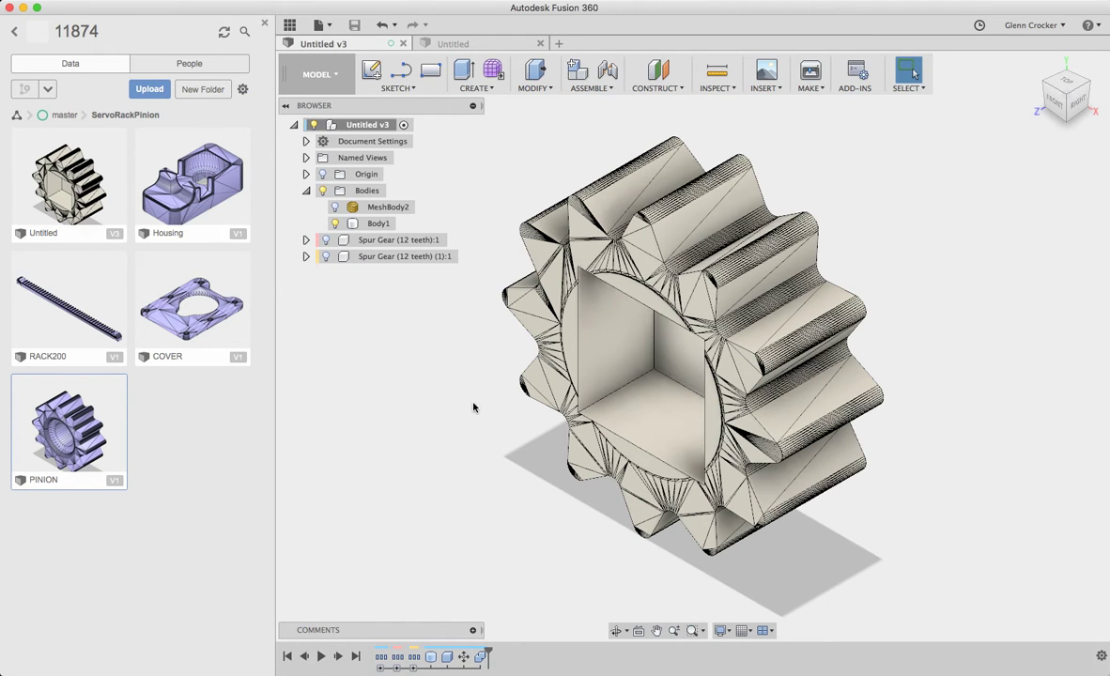
click(561, 178)
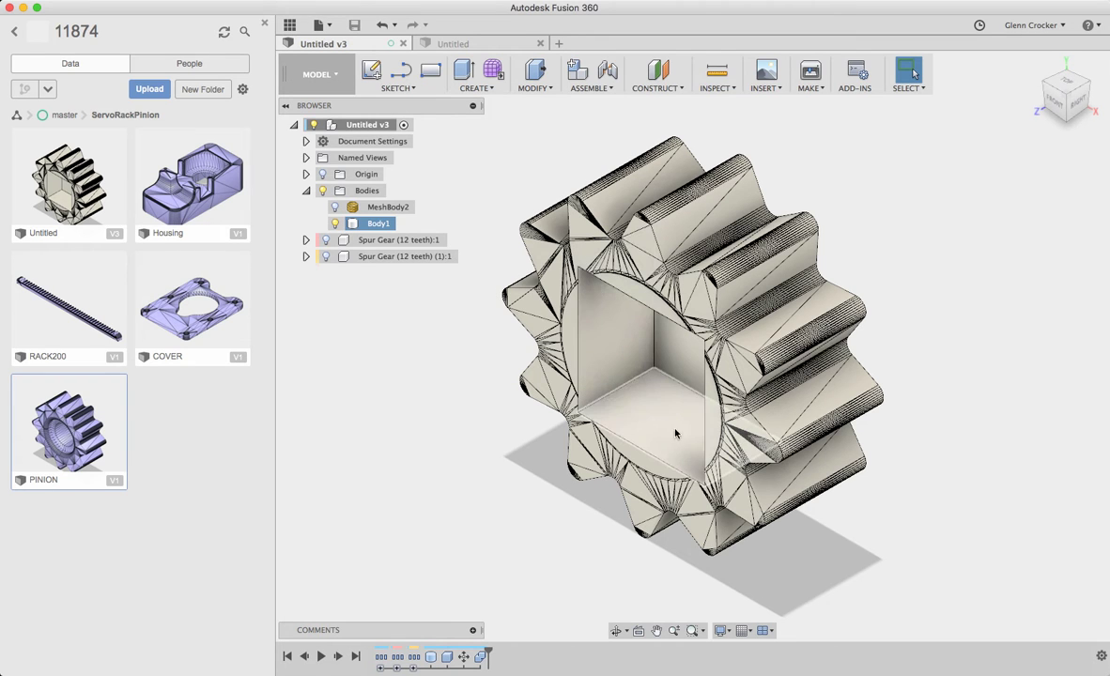
click(424, 471)
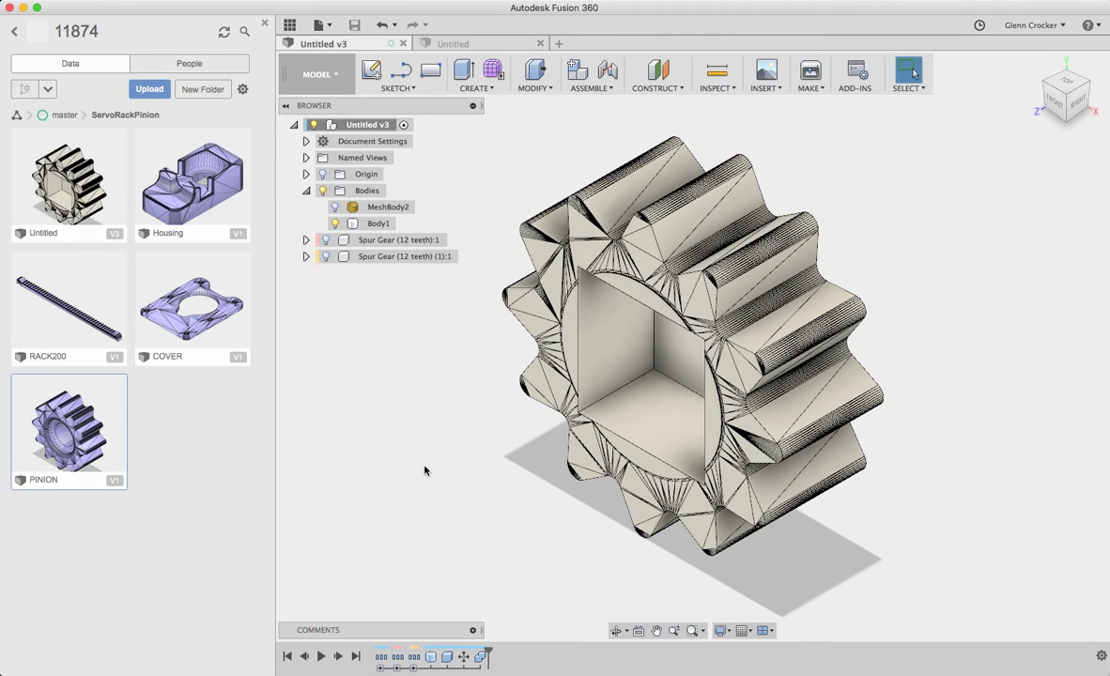
click(484, 44)
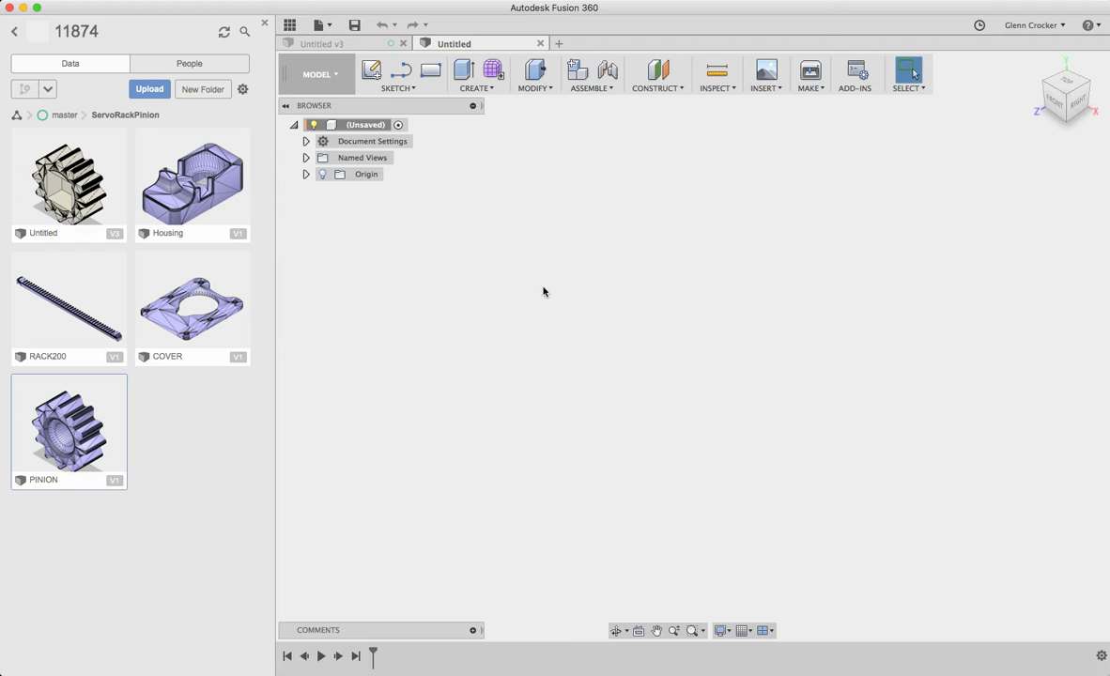
click(111, 0)
key(Escape)
Insert PINION.STL as a mesh in millimetre units
click(766, 88)
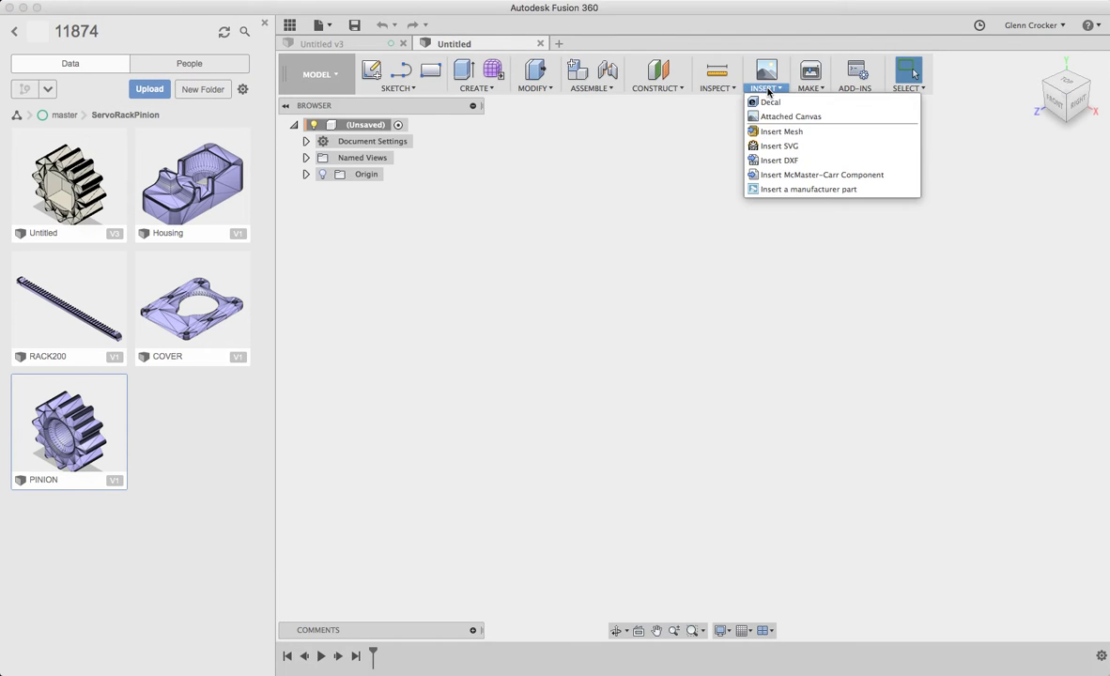
click(797, 133)
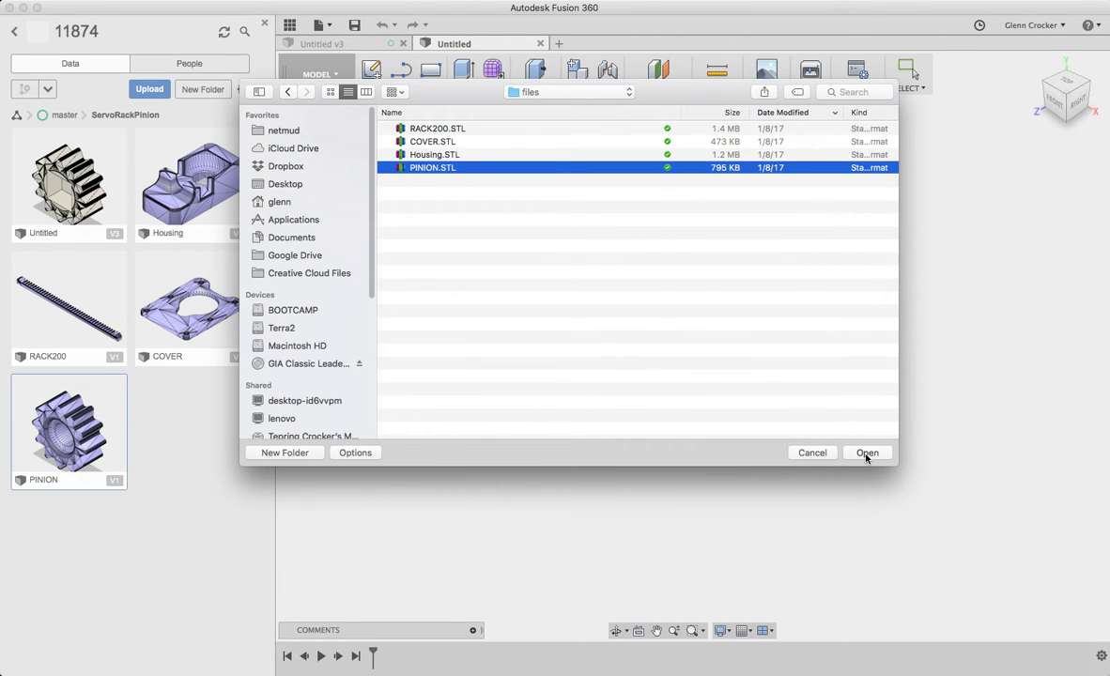
click(865, 452)
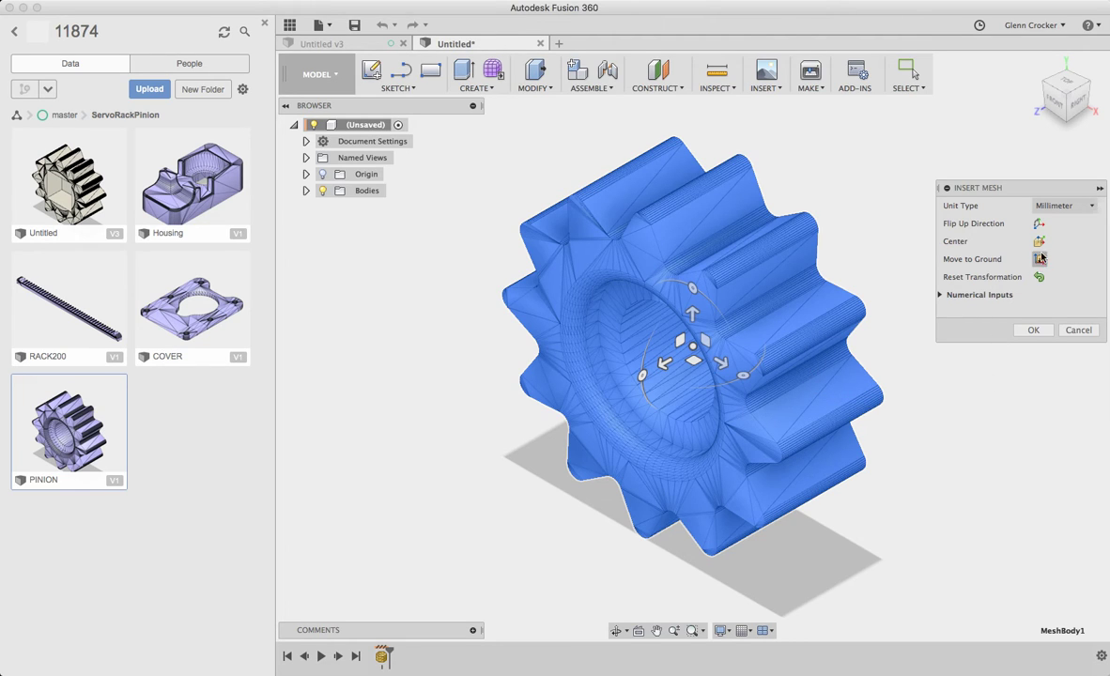
click(1032, 330)
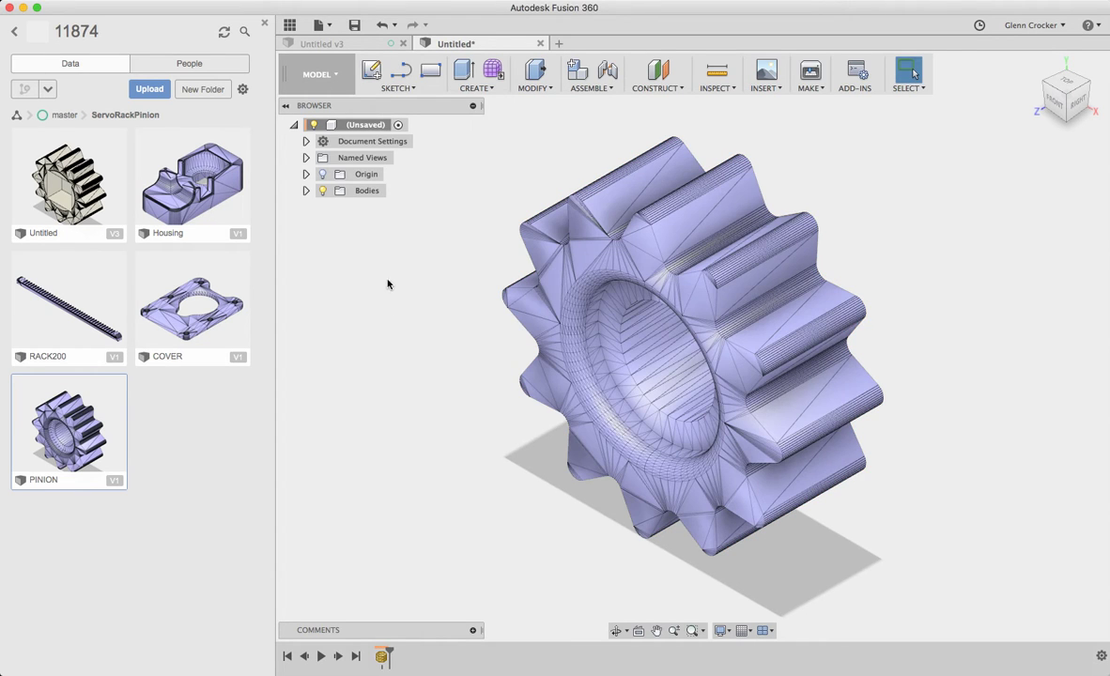
Expand Bodies and look at the available actions for MeshBody1
click(305, 191)
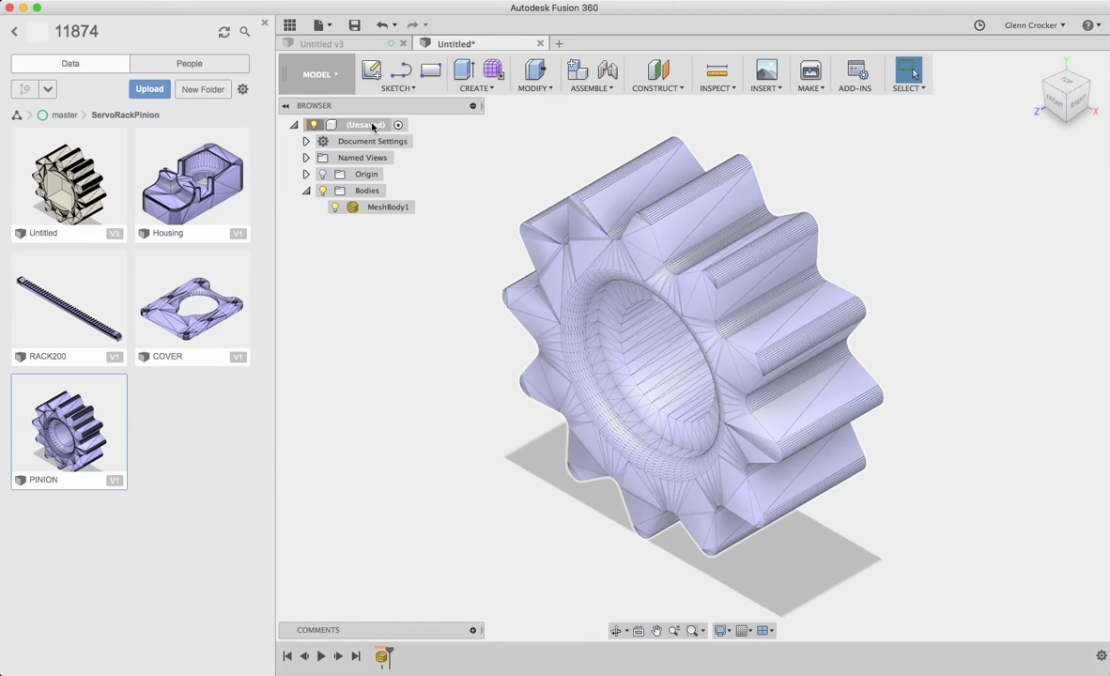
click(381, 208)
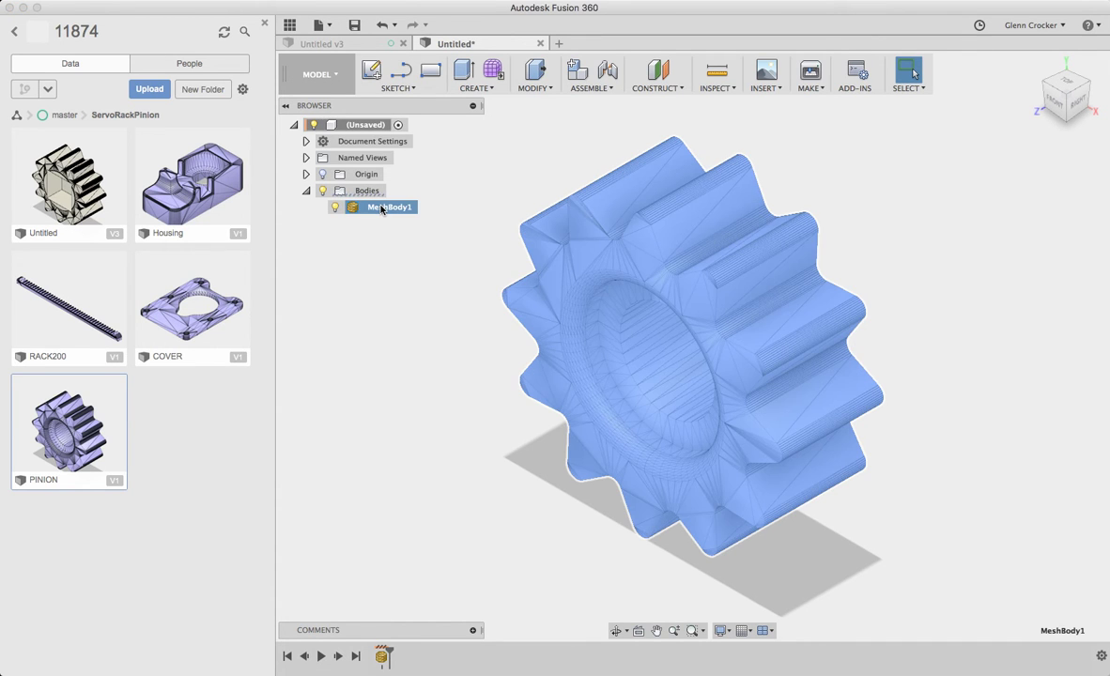
right_click(381, 209)
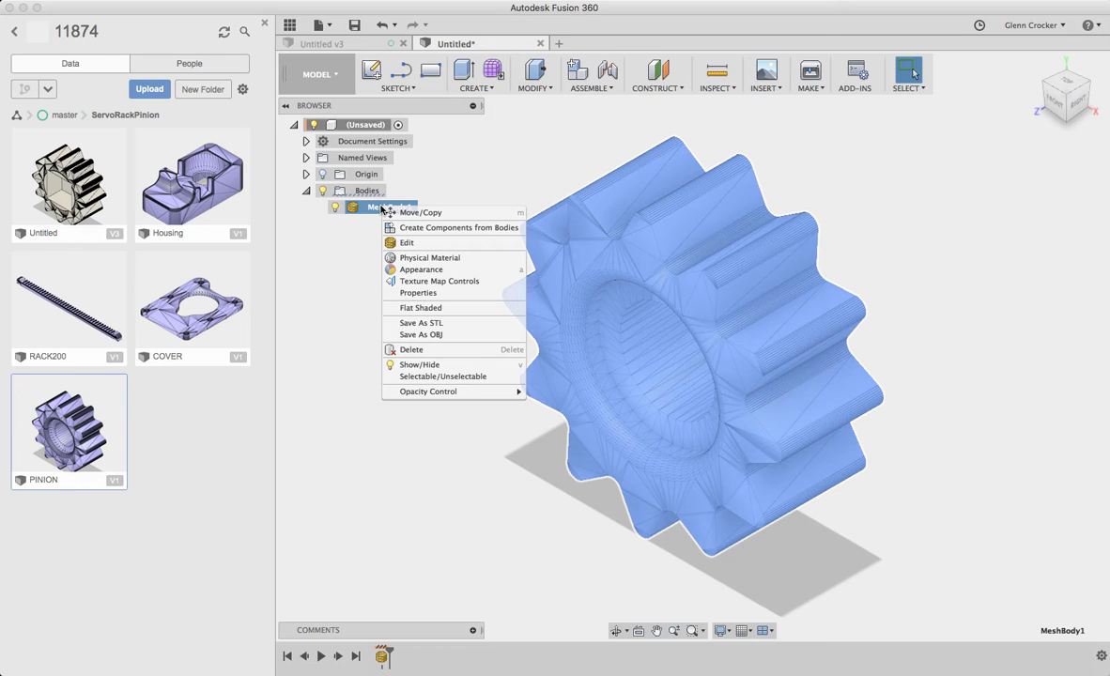
click(339, 290)
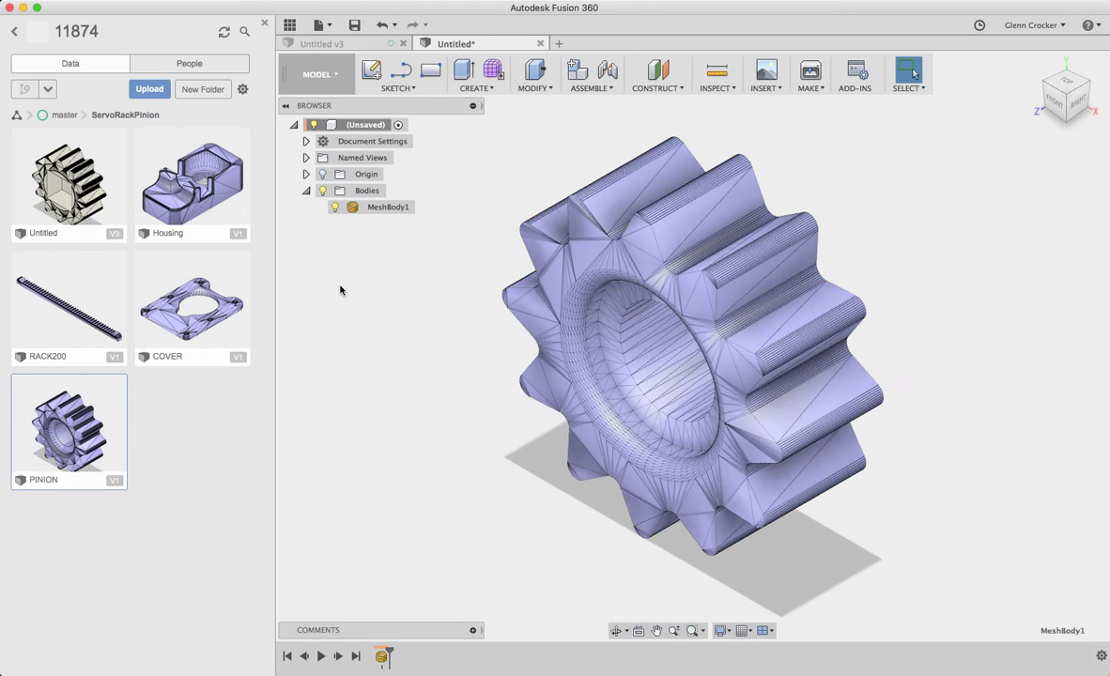
Turn off design history capture for the whole design, then select MeshBody1
right_click(363, 128)
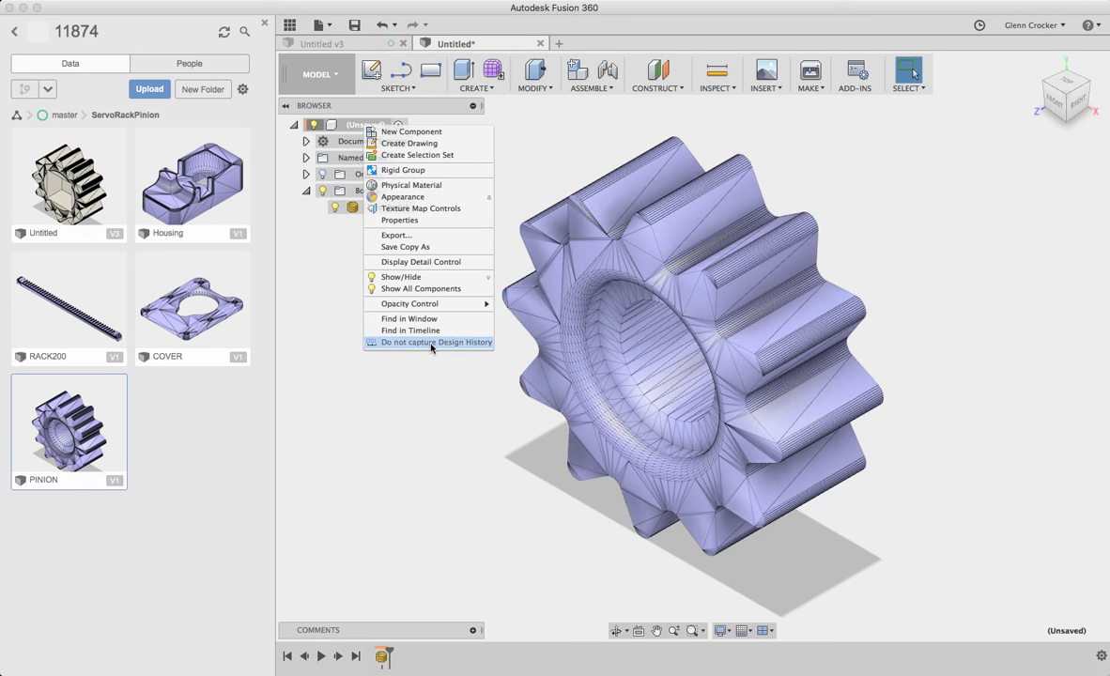
click(428, 342)
click(588, 361)
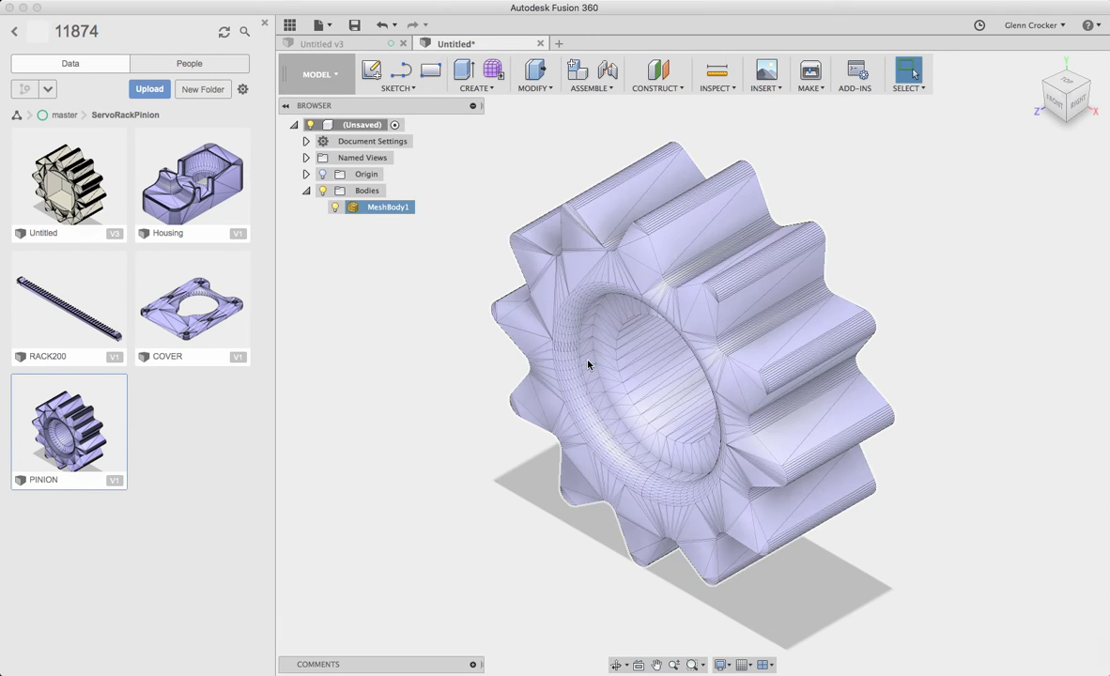
click(382, 208)
Convert MeshBody1 to a solid Body1 with Mesh to BRep and check the result
right_click(382, 209)
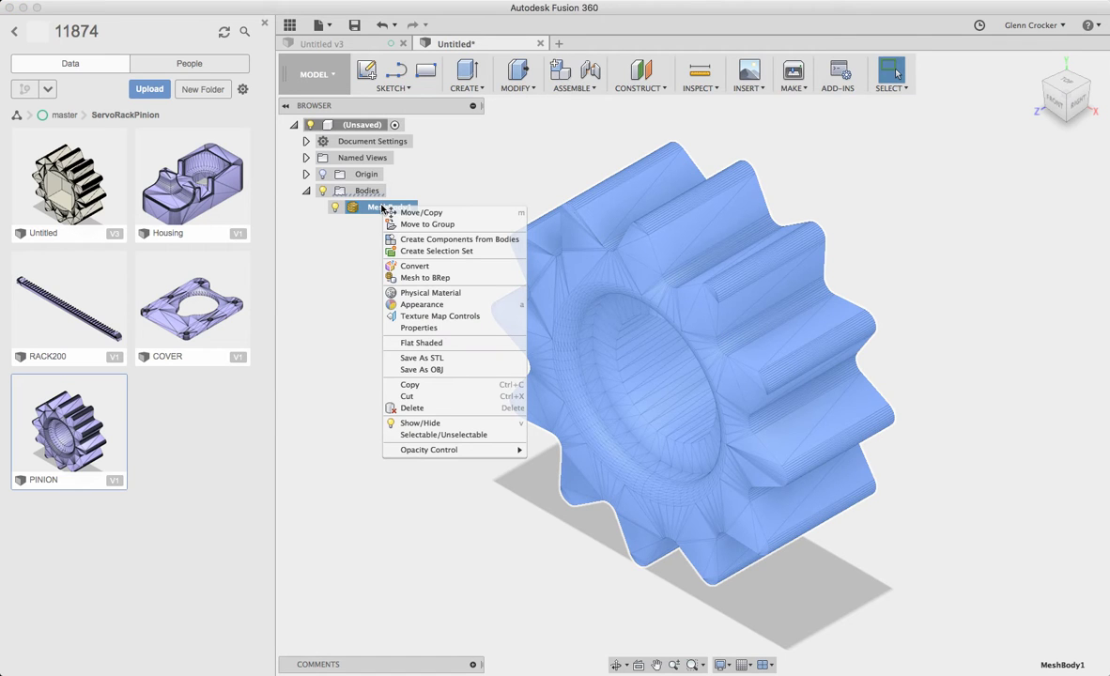
click(425, 278)
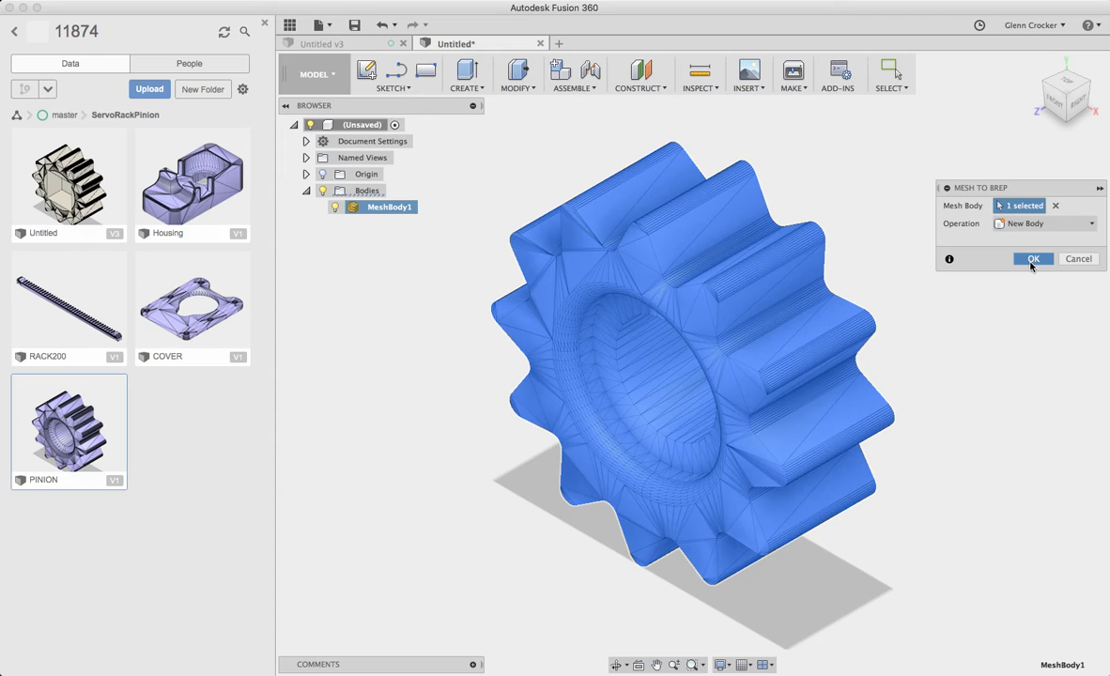
key(Return)
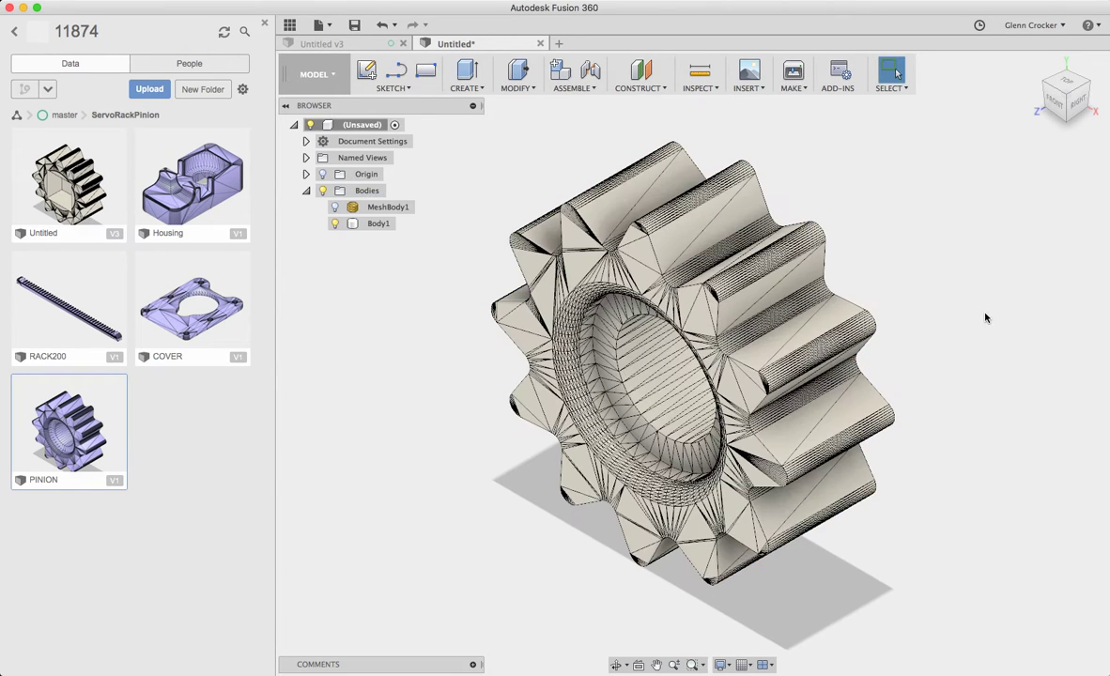
click(374, 224)
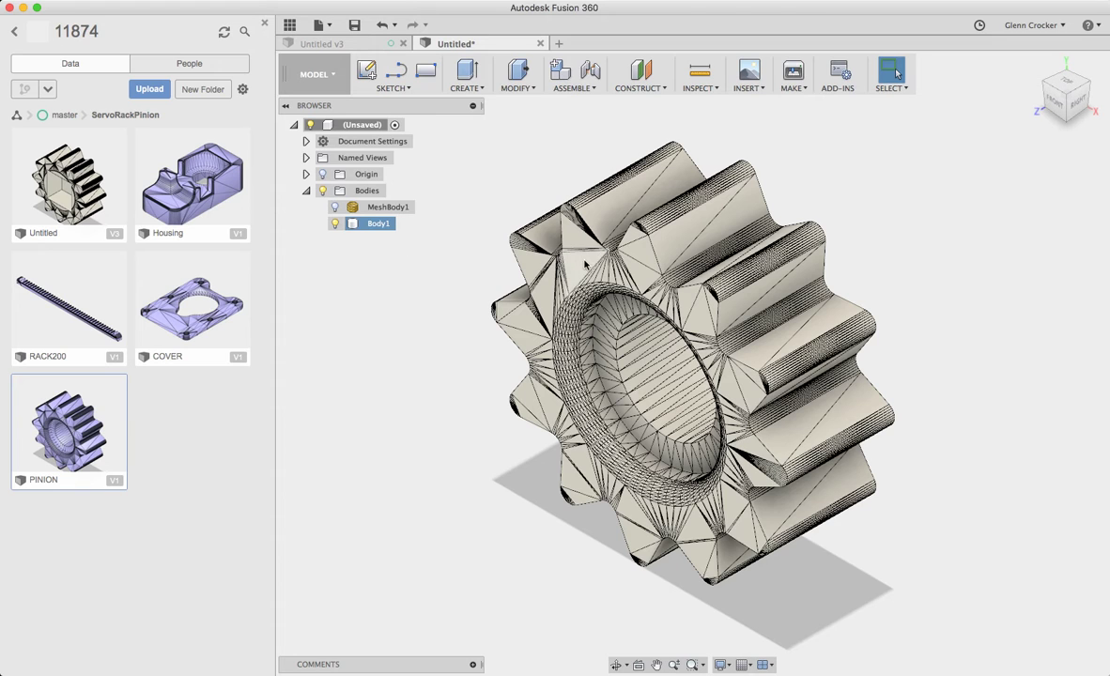
click(424, 362)
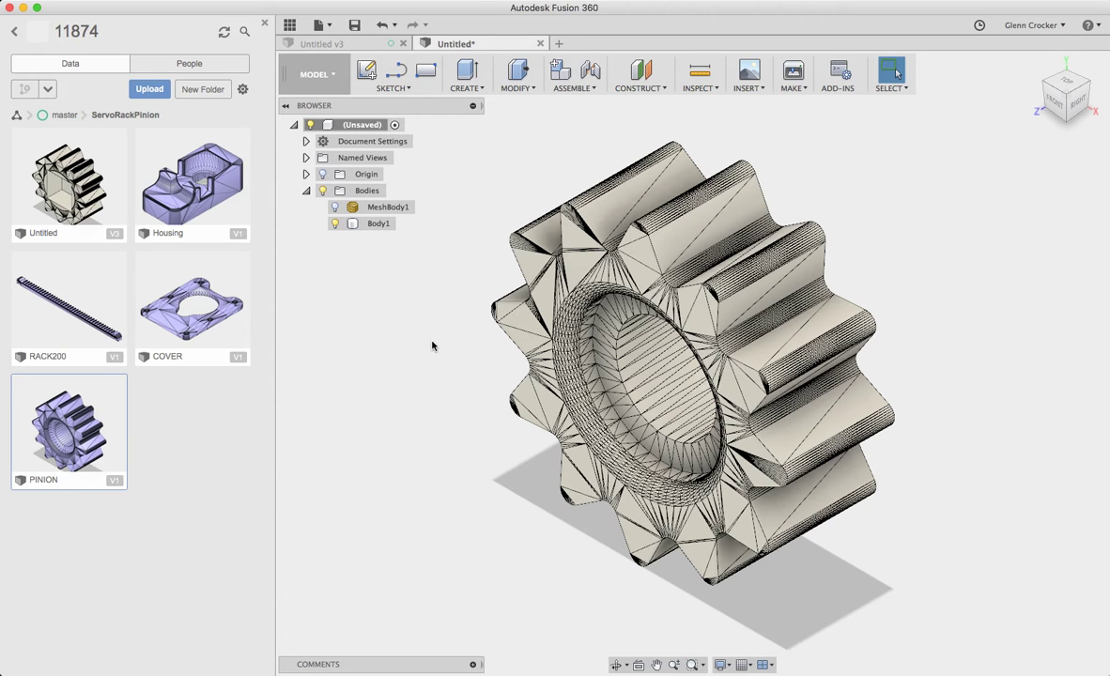
click(379, 224)
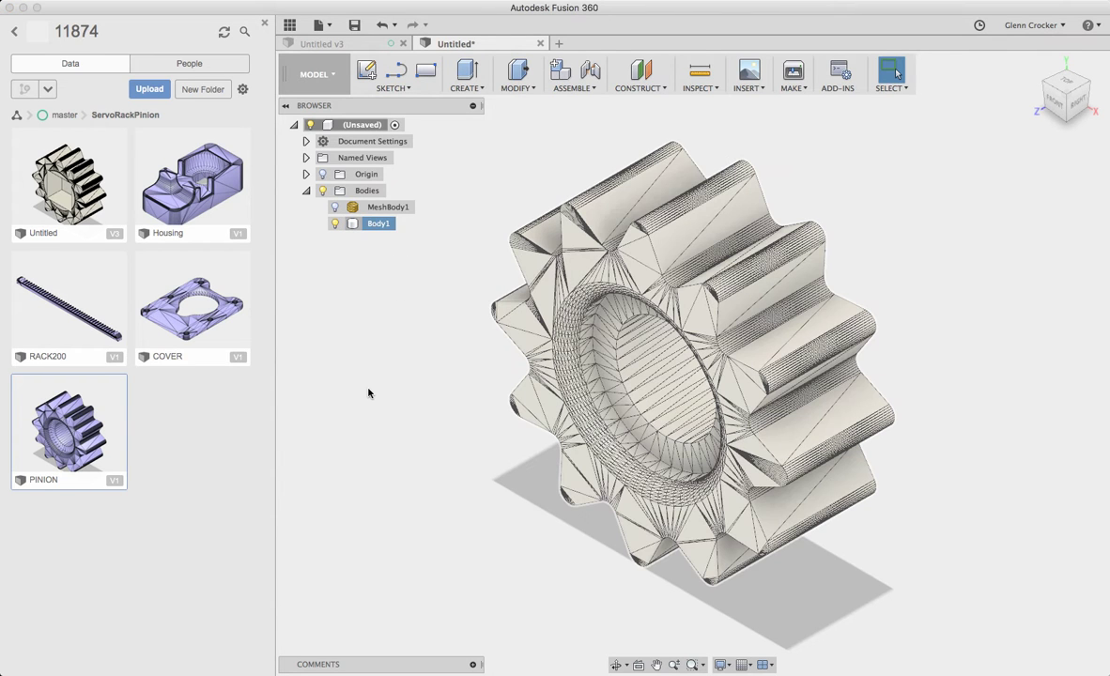
click(374, 395)
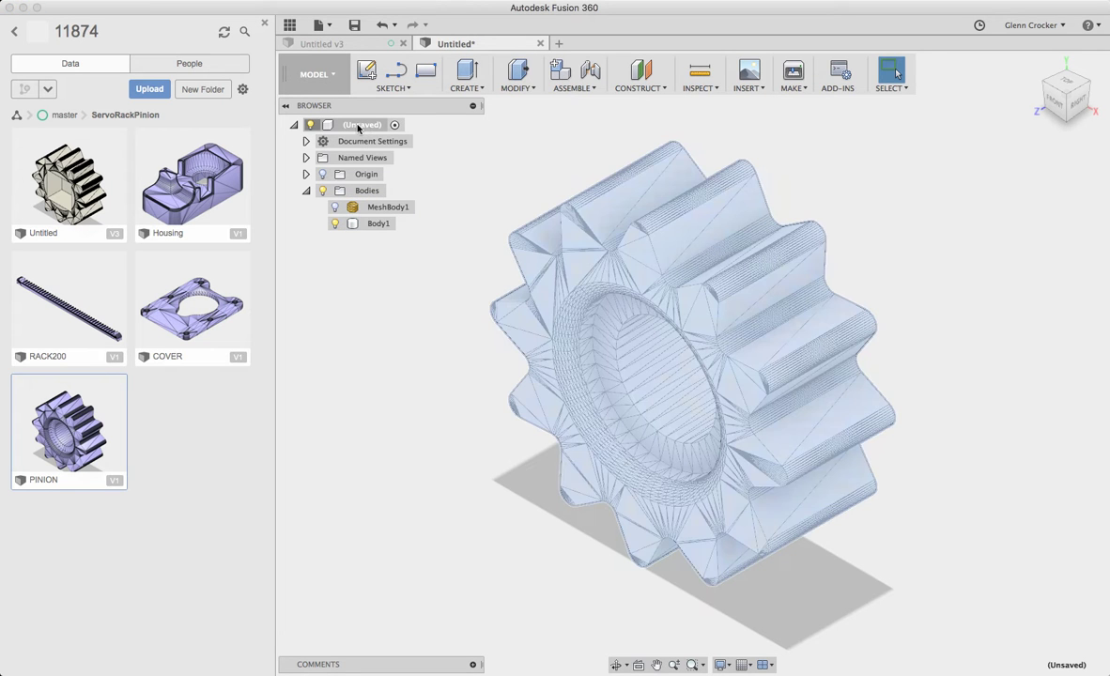
Turn Capture Design History back on for the design
right_click(362, 129)
key(Escape)
right_click(354, 128)
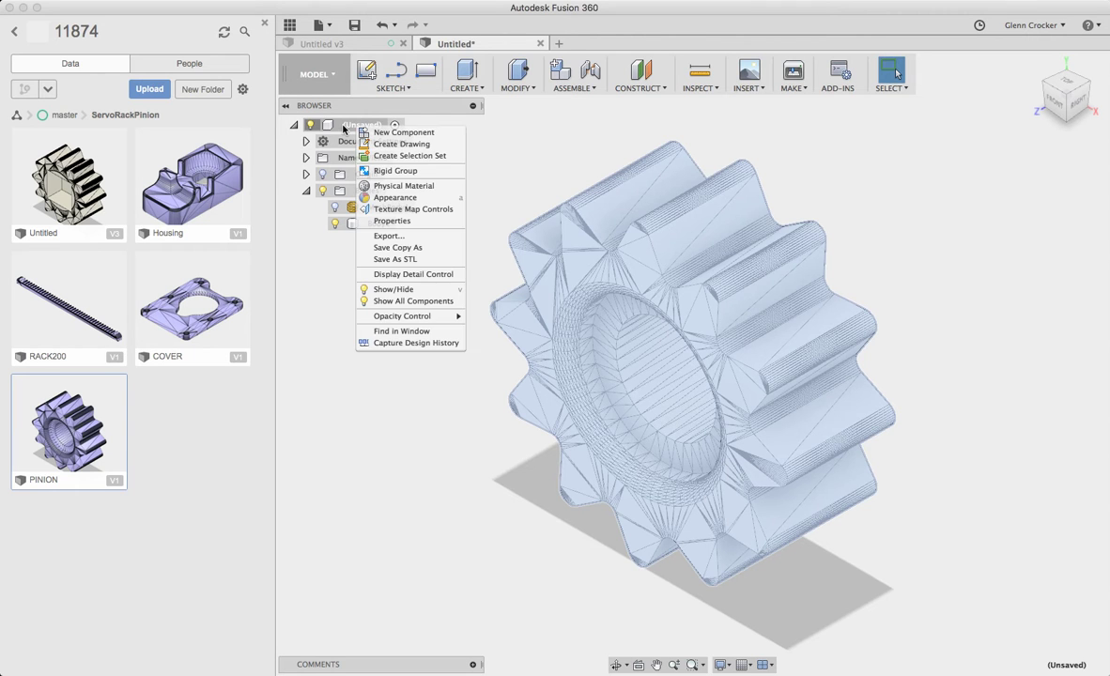
click(395, 344)
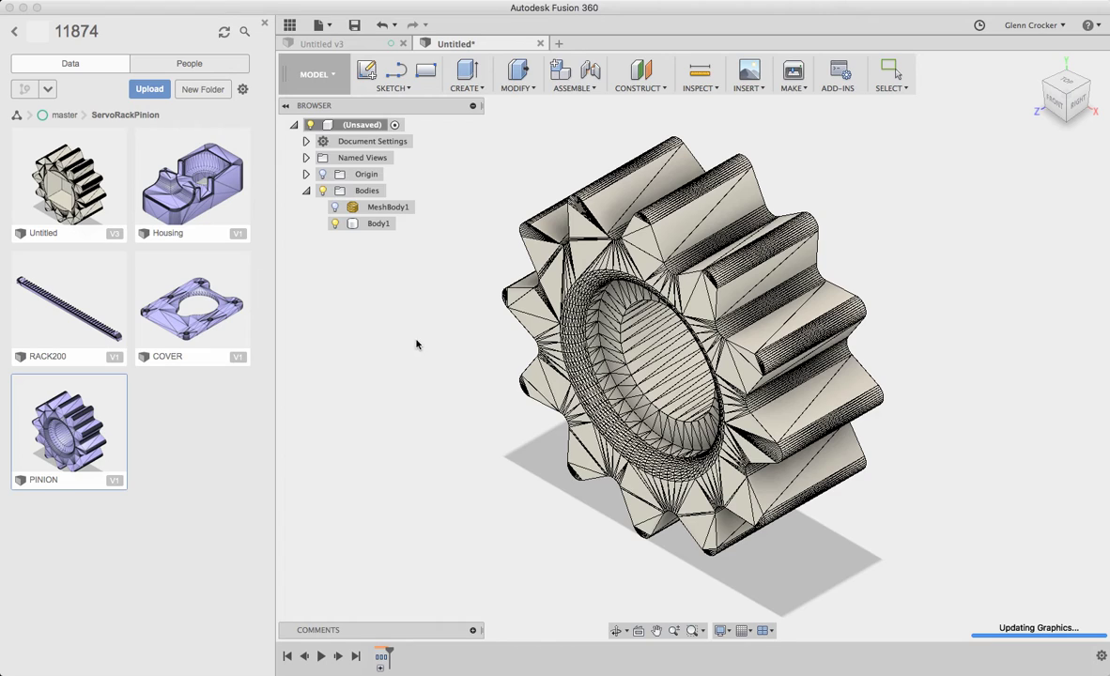
click(552, 256)
Orbit the gear and snap to the FRONT ViewCube face, looking into the bore
click(940, 163)
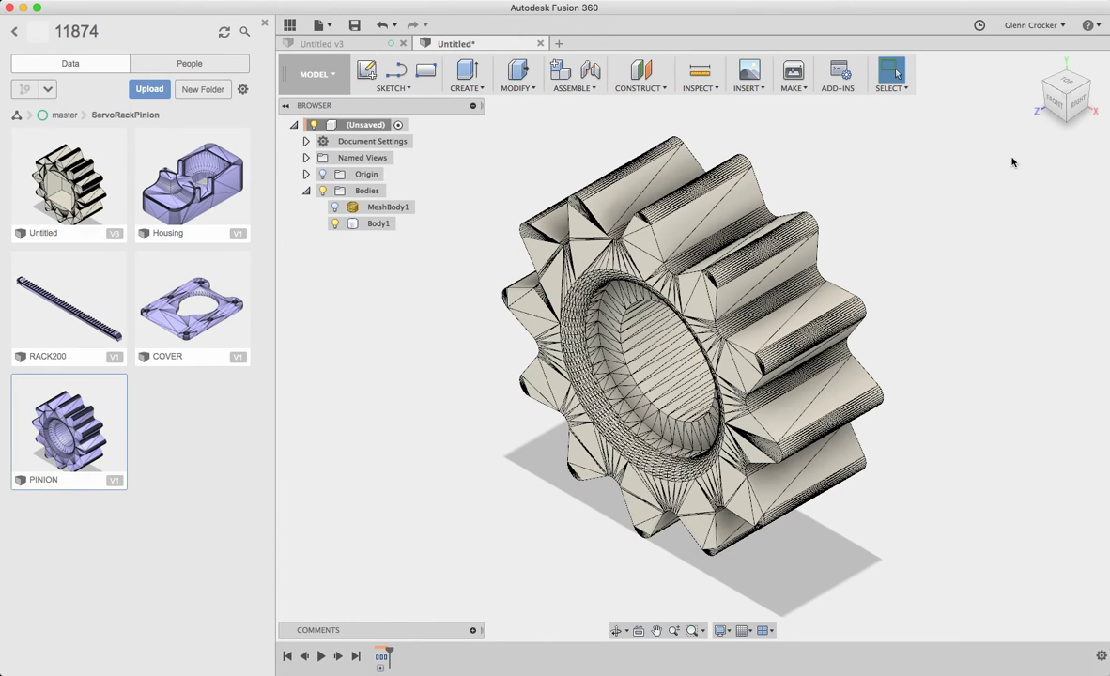
mouse_move(694, 344)
shift+middle_down()
mouse_move(733, 347)
mouse_move(694, 347)
shift+middle_up()
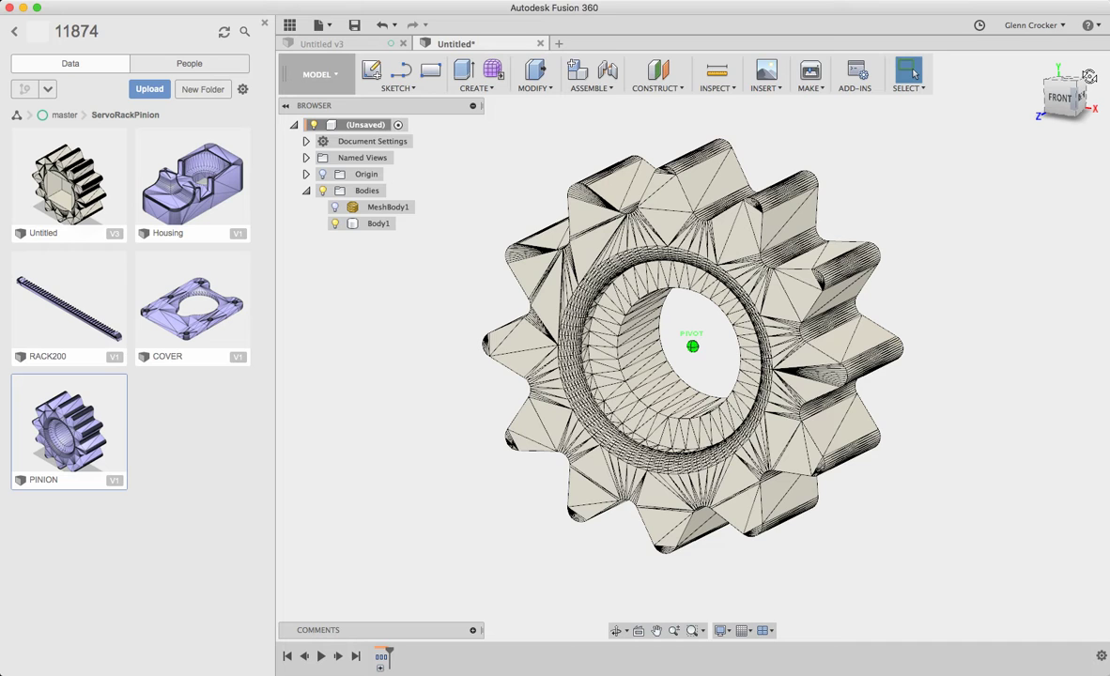
shift+middle_drag(695, 348, 694, 347)
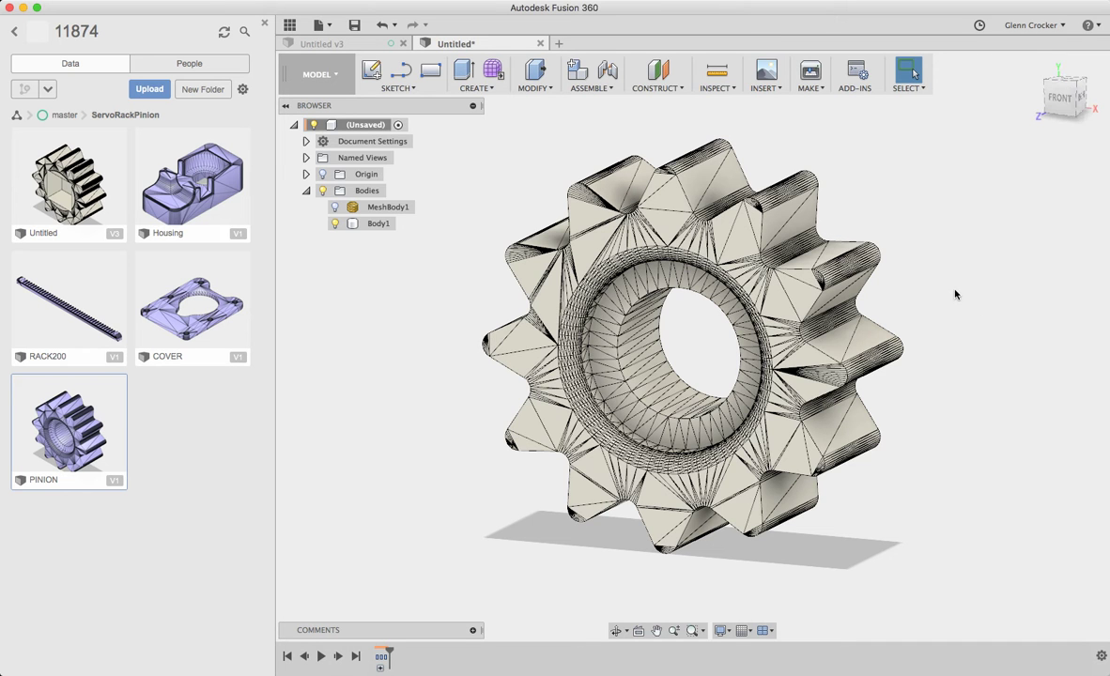
click(1061, 98)
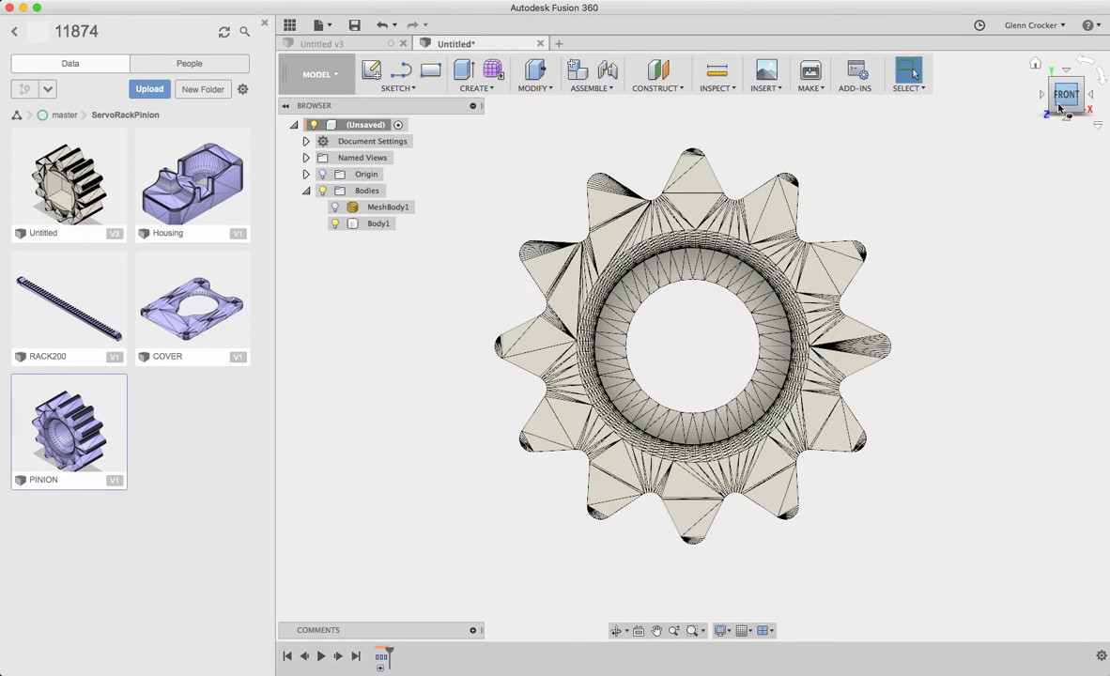
click(475, 84)
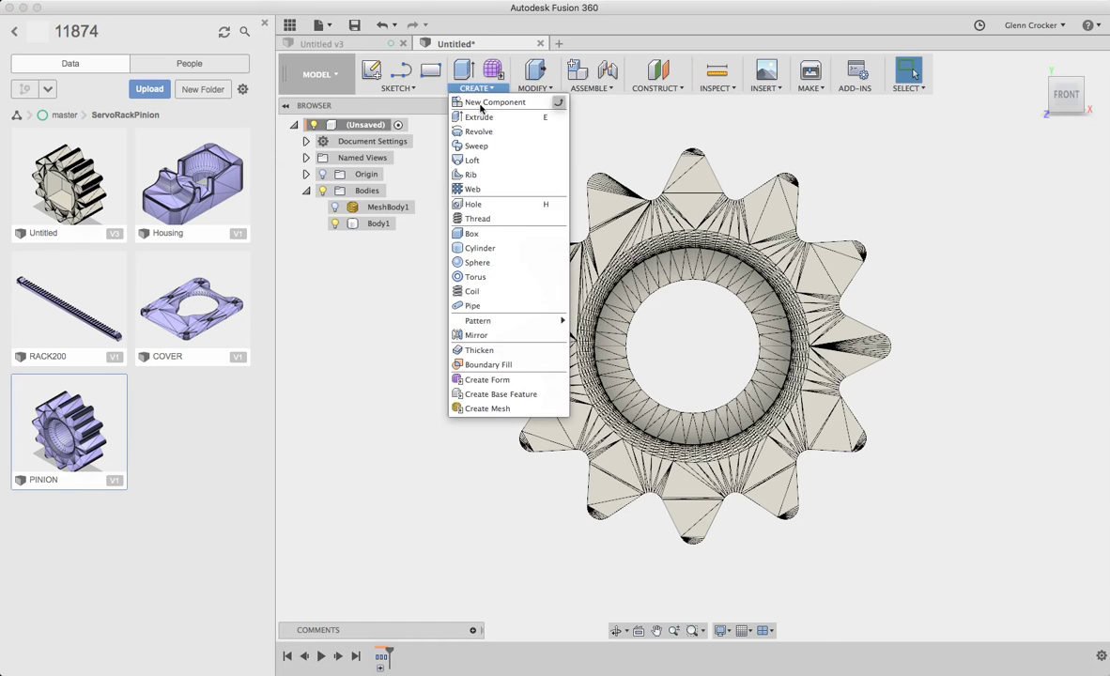
Sketch a 14.981 mm circle centred on the bore on the front plane, with cylinder height -8 mm
click(484, 248)
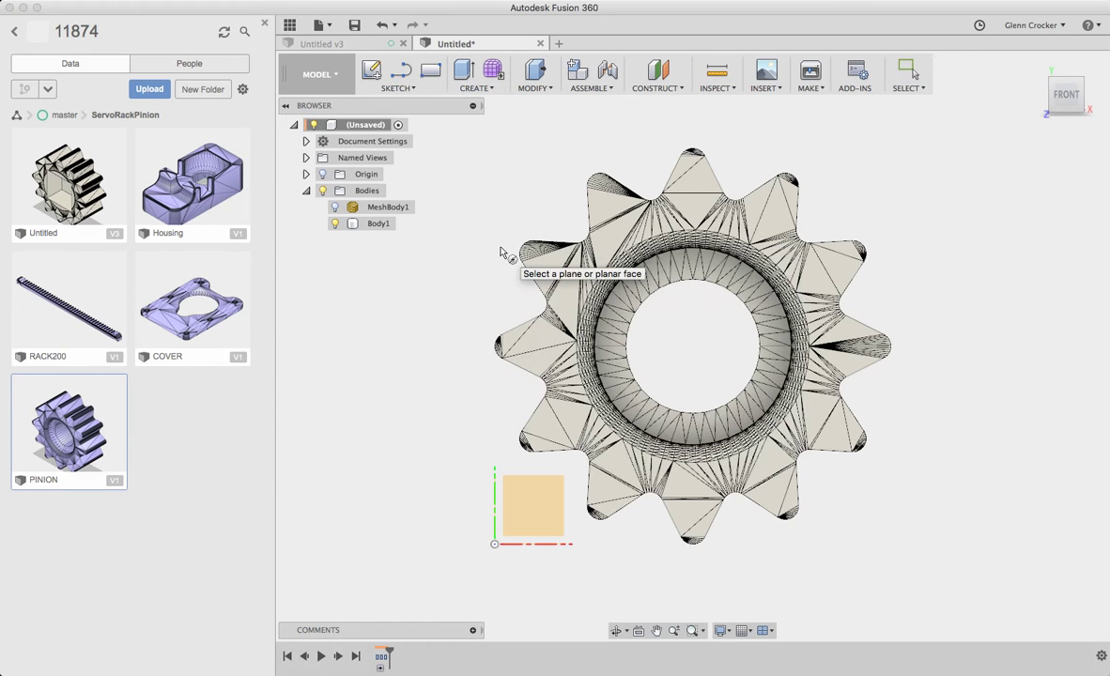
click(567, 297)
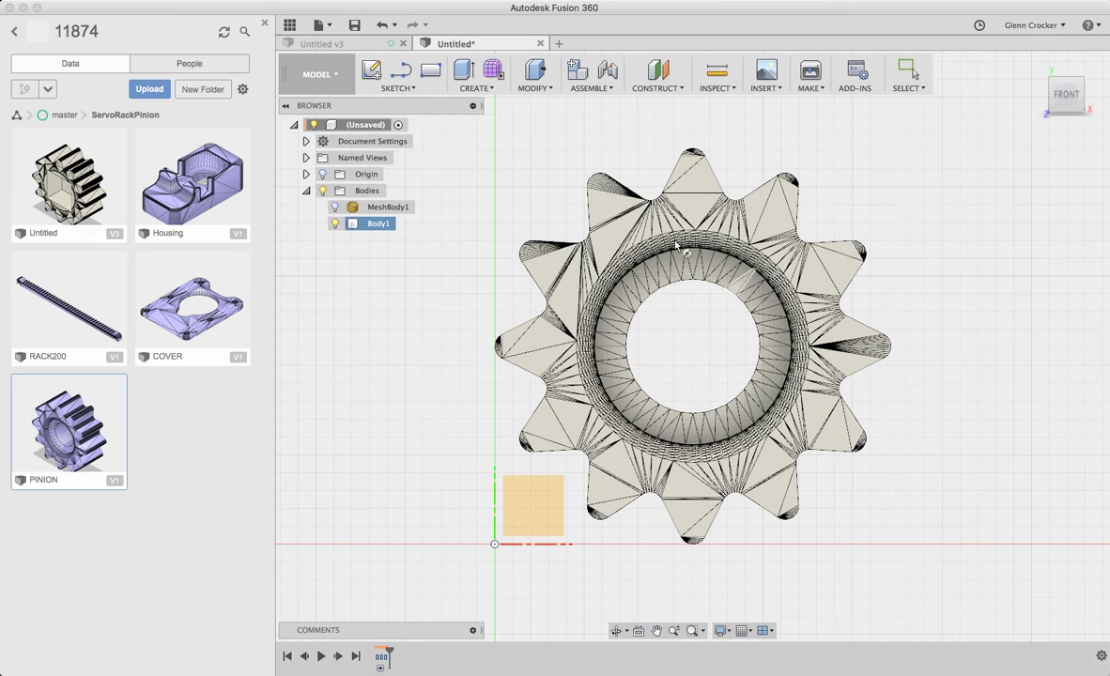
click(568, 300)
key(c)
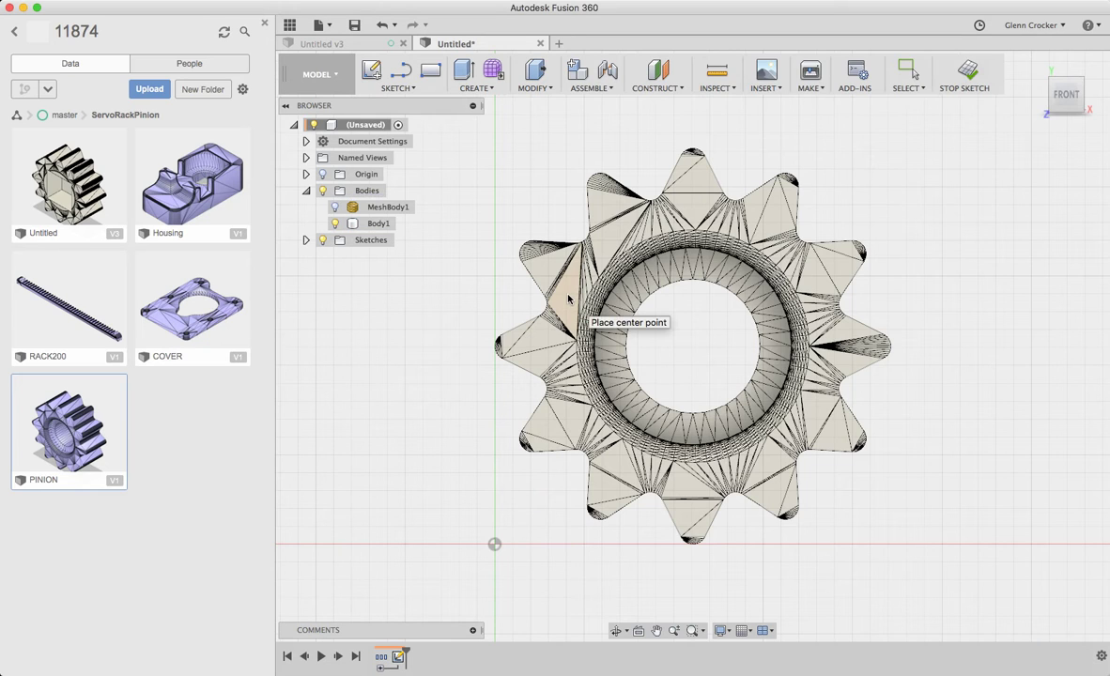
click(691, 349)
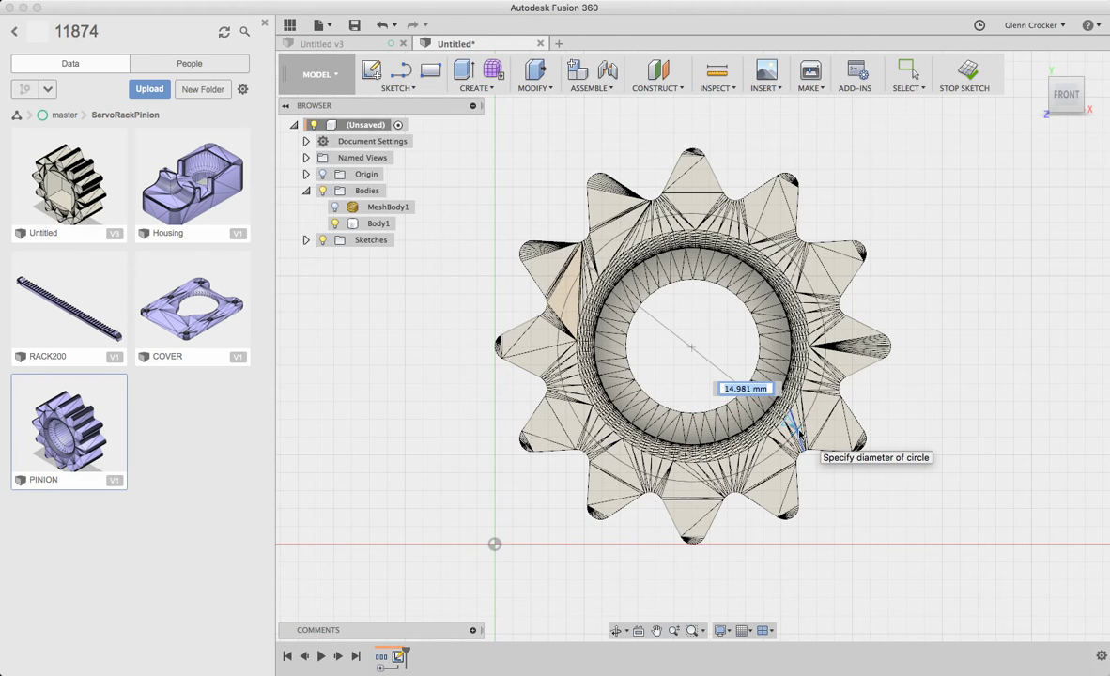
click(799, 434)
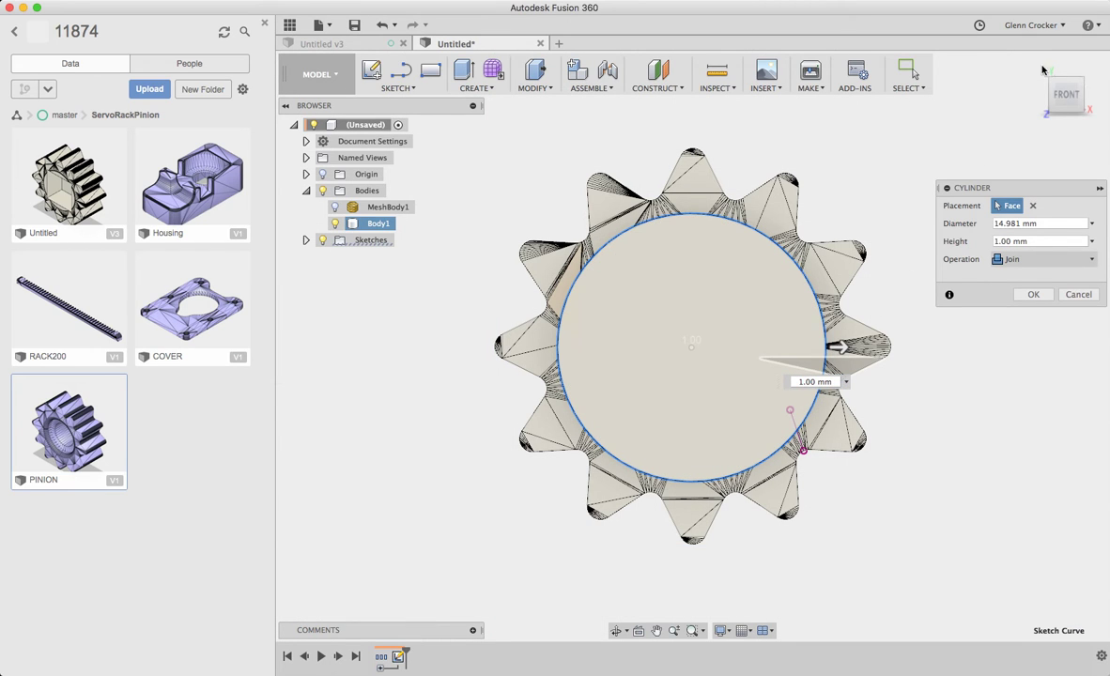
text(-8)
key(Return)
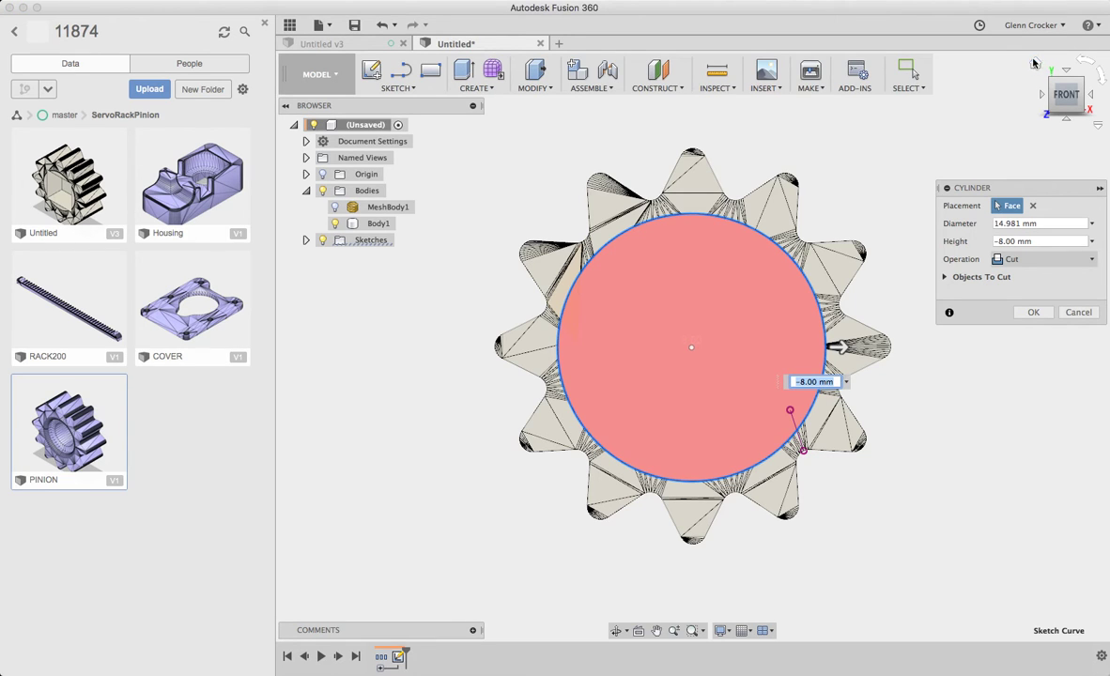
Set the 14.981 mm cylinder to Join and confirm it, filling the bore 8 mm deep
click(1034, 65)
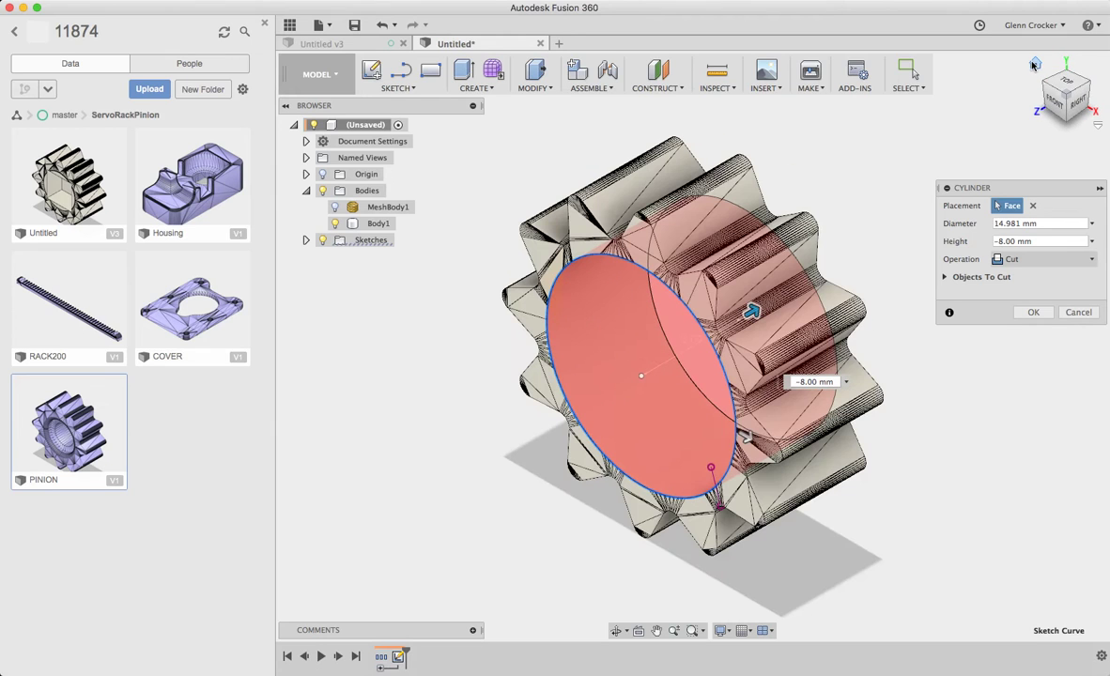
click(1075, 110)
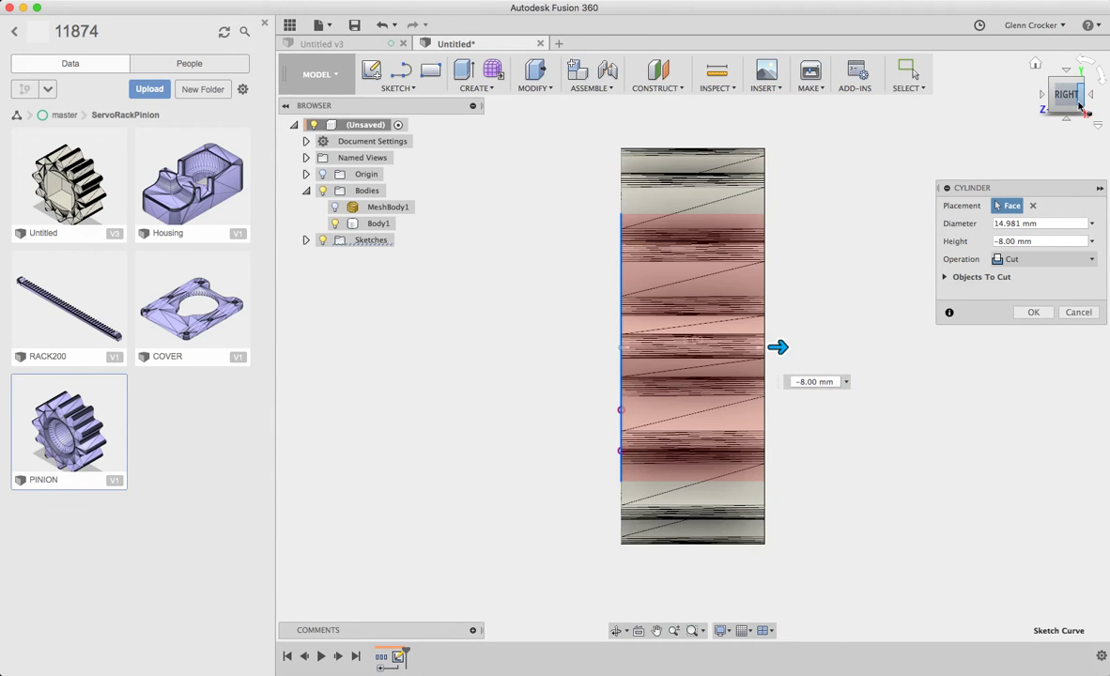
click(1035, 64)
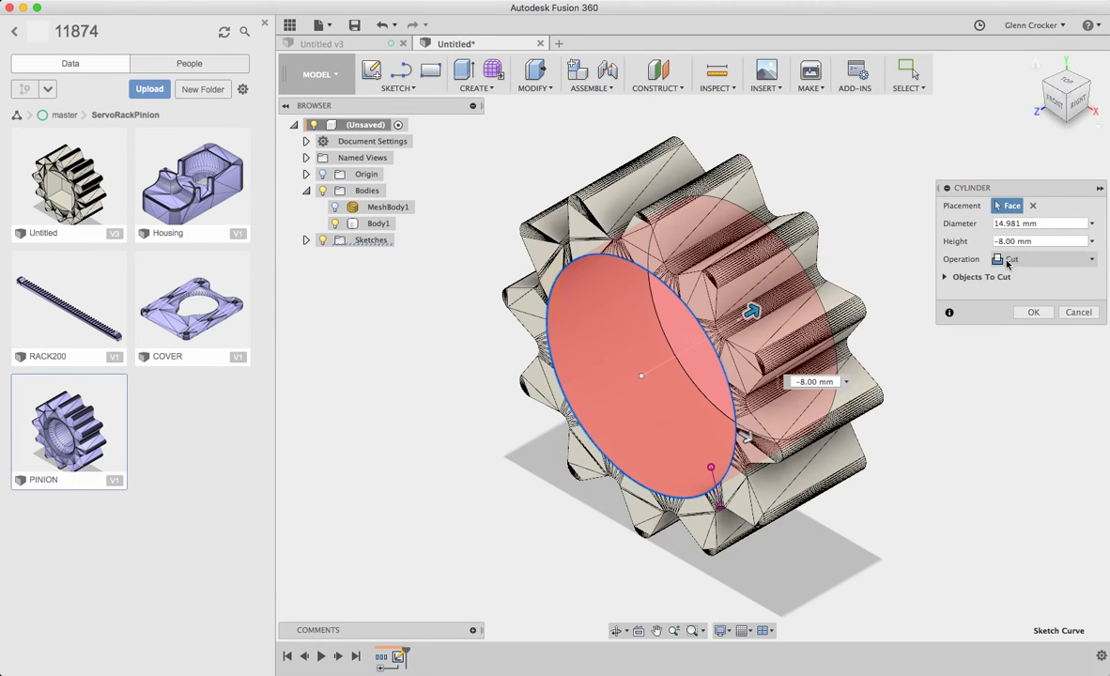
click(1042, 262)
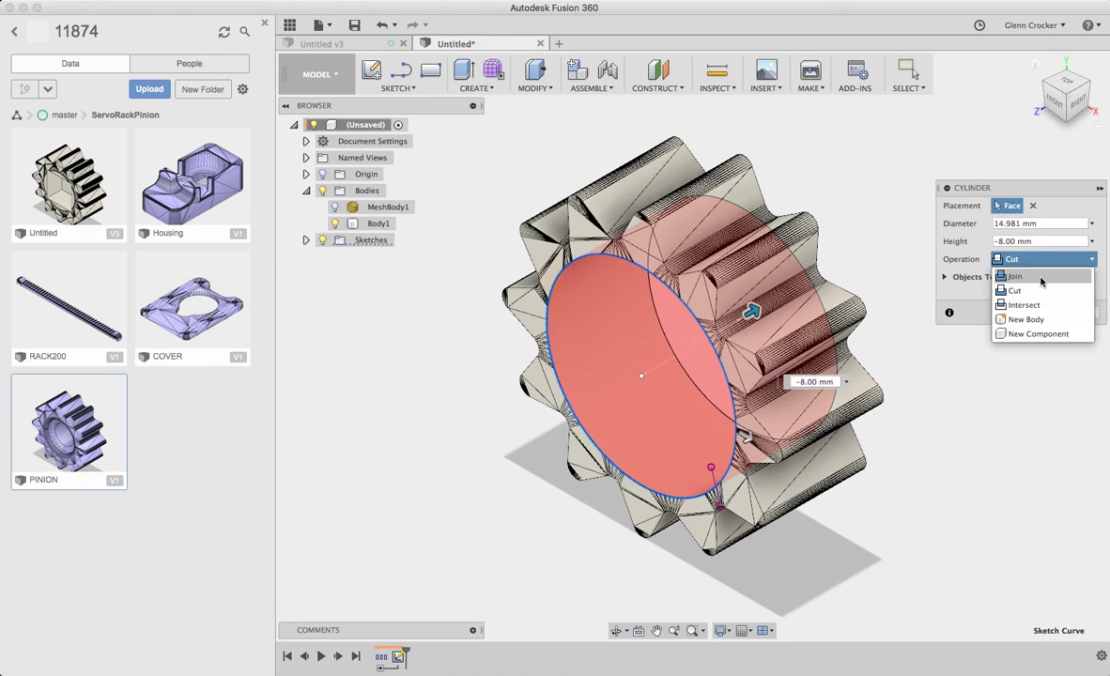
click(1015, 276)
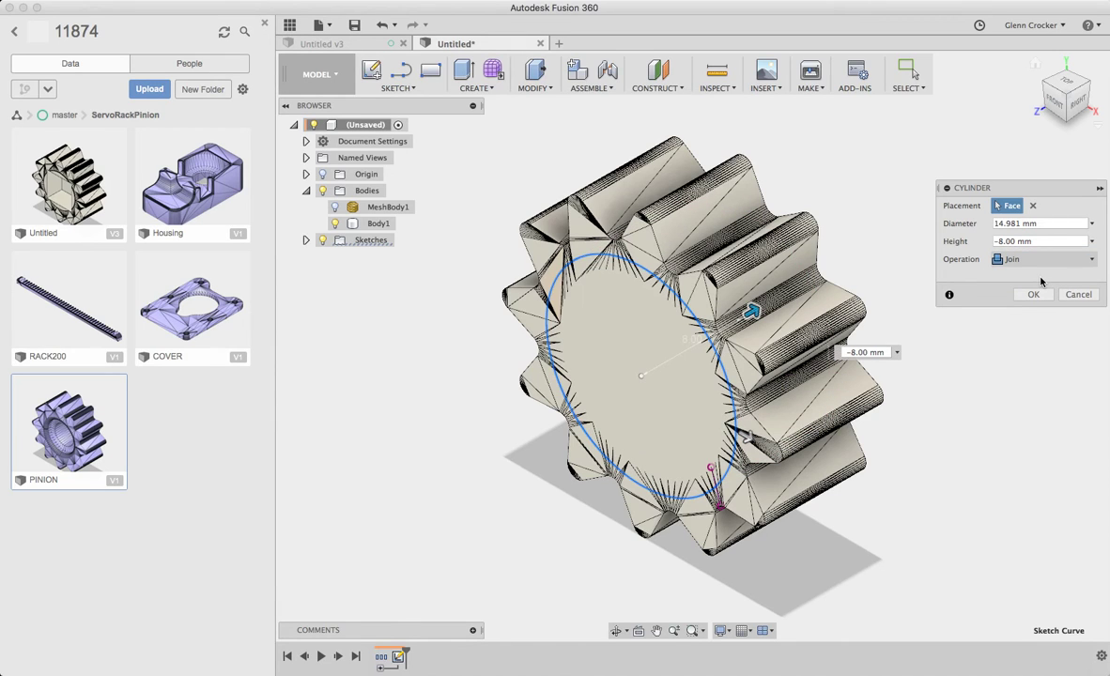
click(1034, 294)
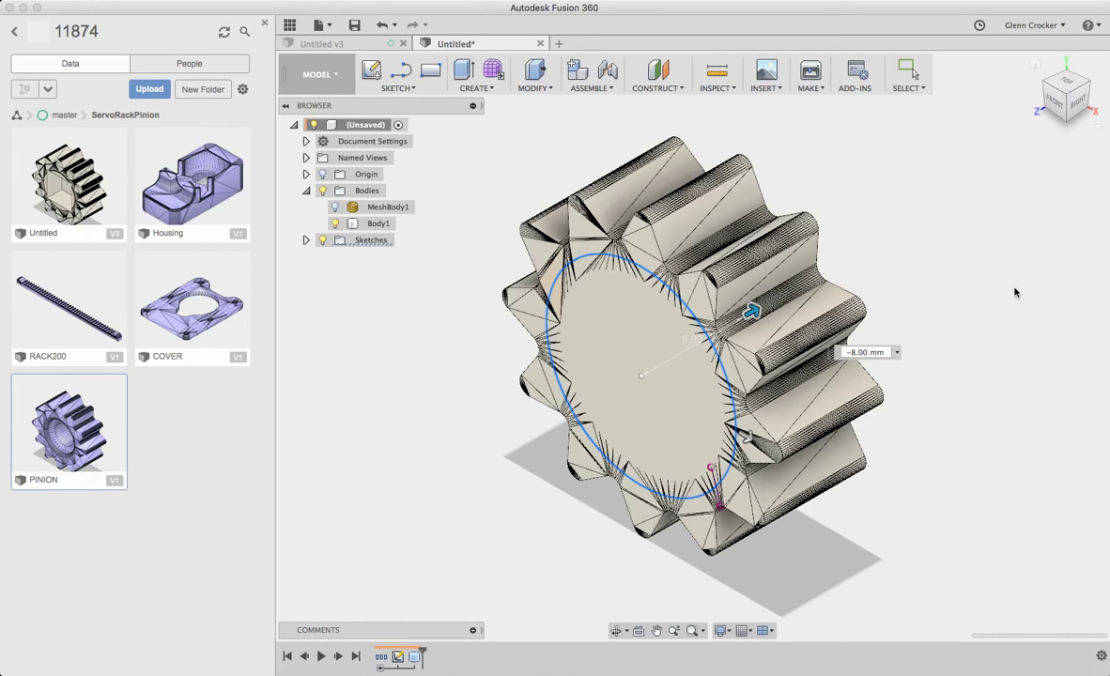
click(1055, 105)
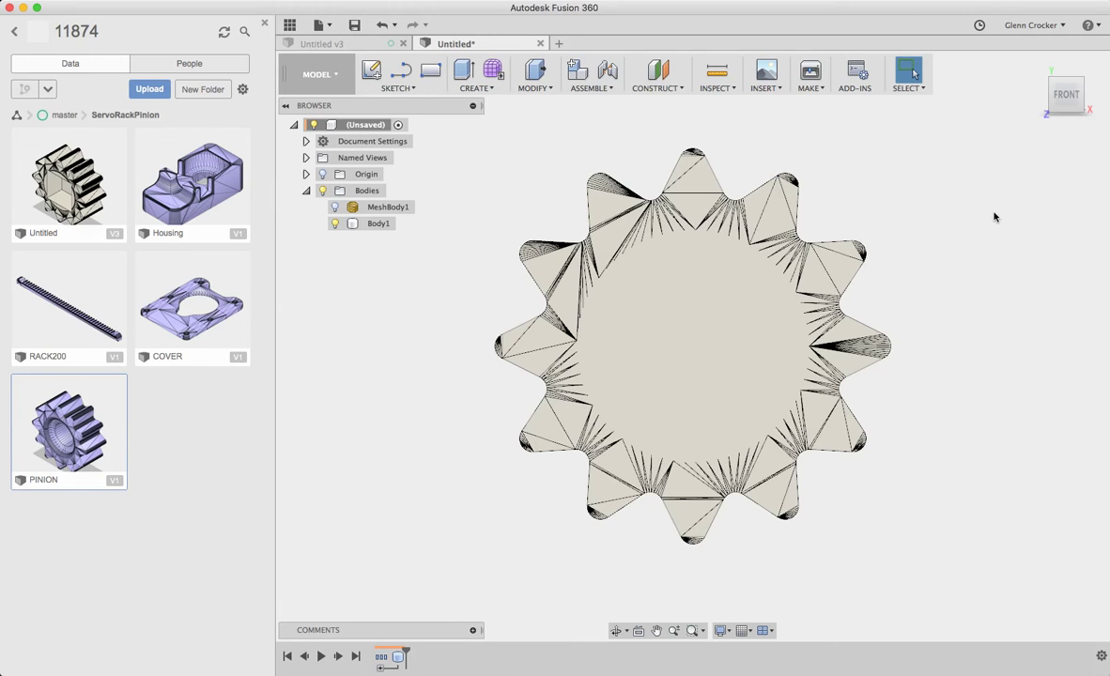
Draw a 10 × 10 mm box base on the front plane at the gear centre
click(476, 87)
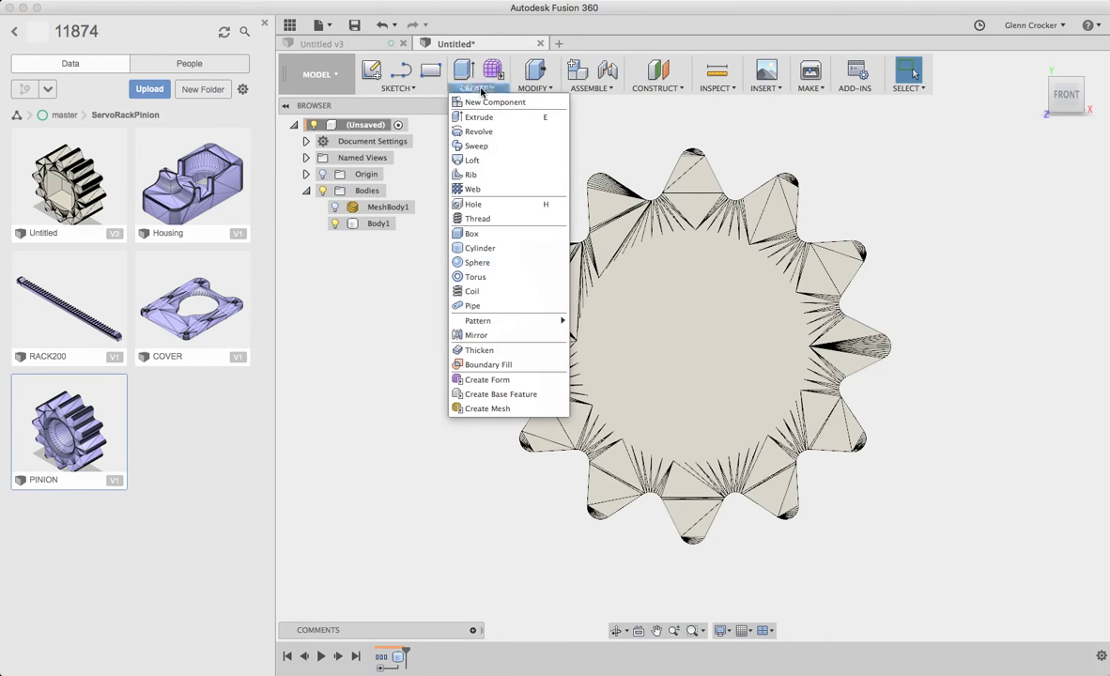
click(472, 233)
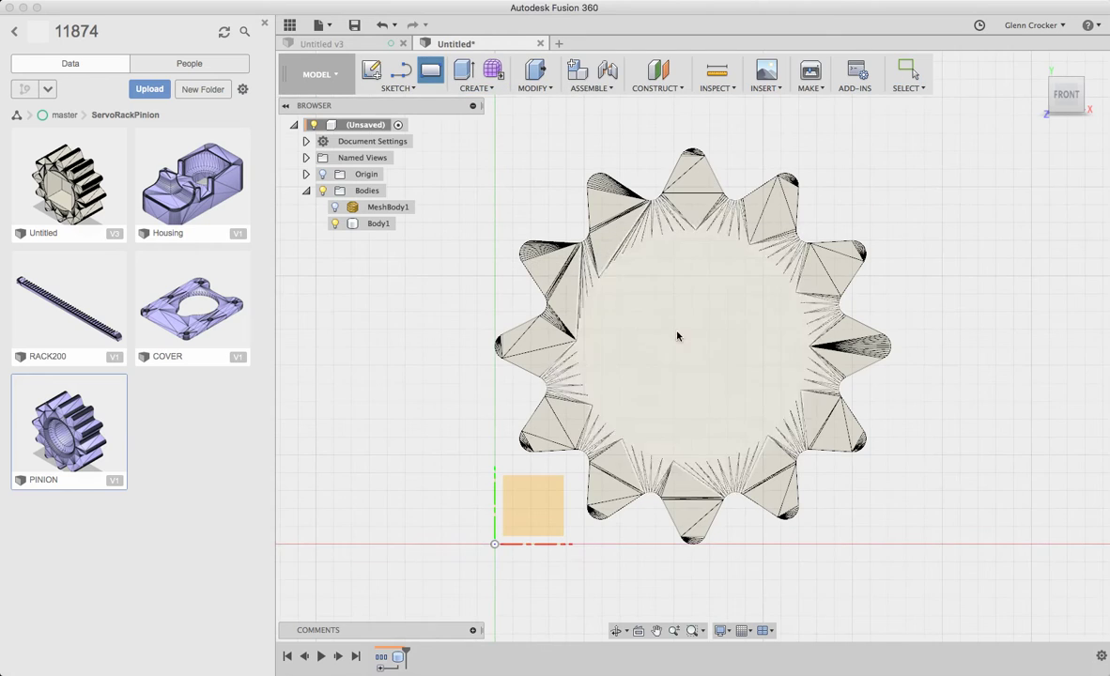
click(688, 353)
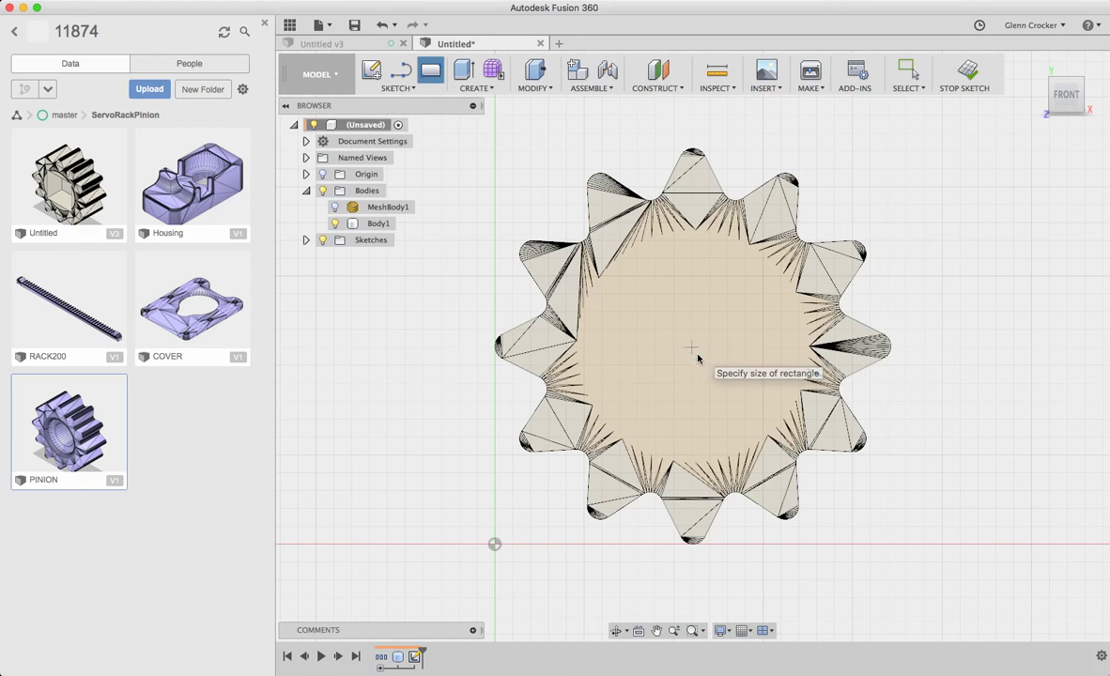
text(10)
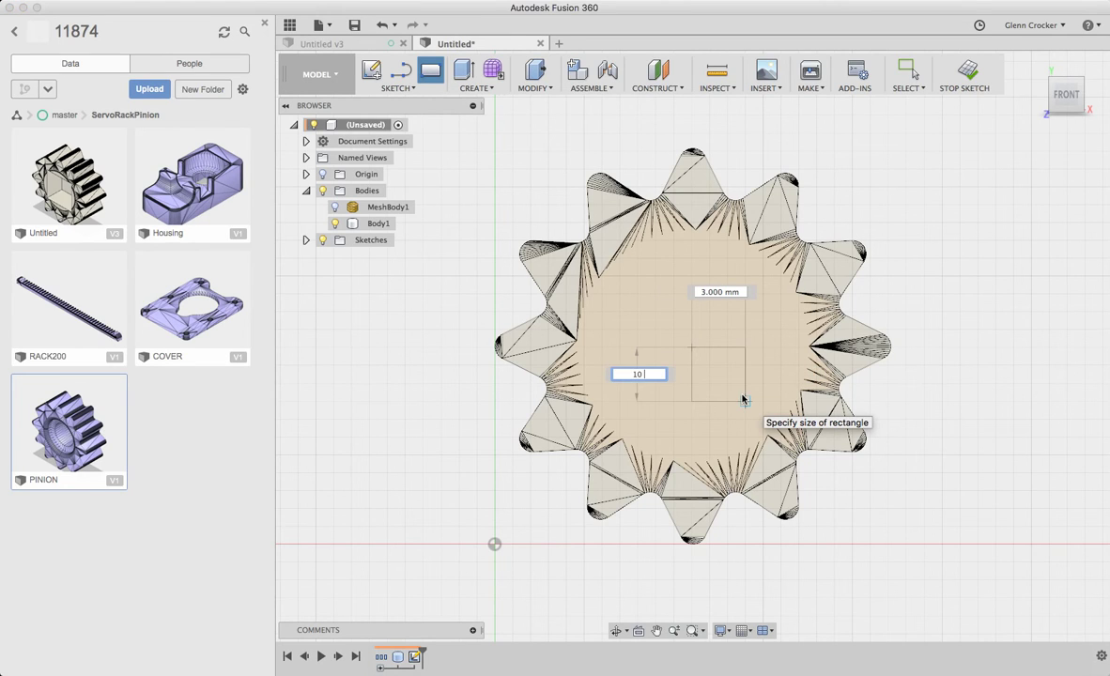
key(Tab)
text(10)
key(Tab)
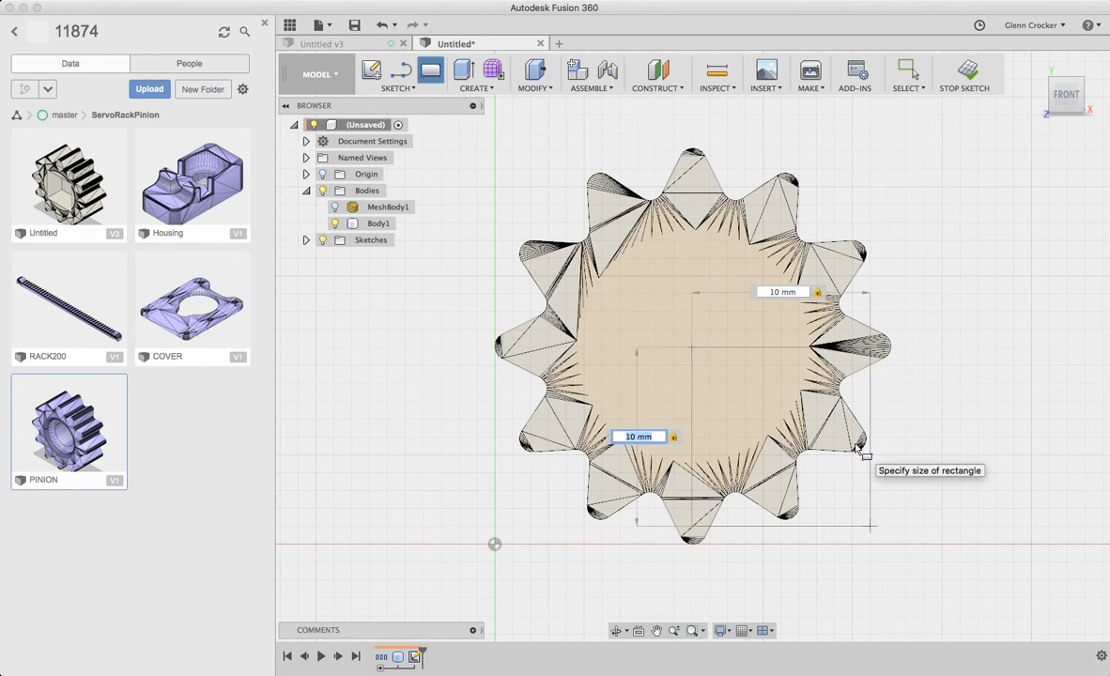
key(Return)
Give the box a 6 mm height as a New Body and confirm it
click(995, 262)
text(6)
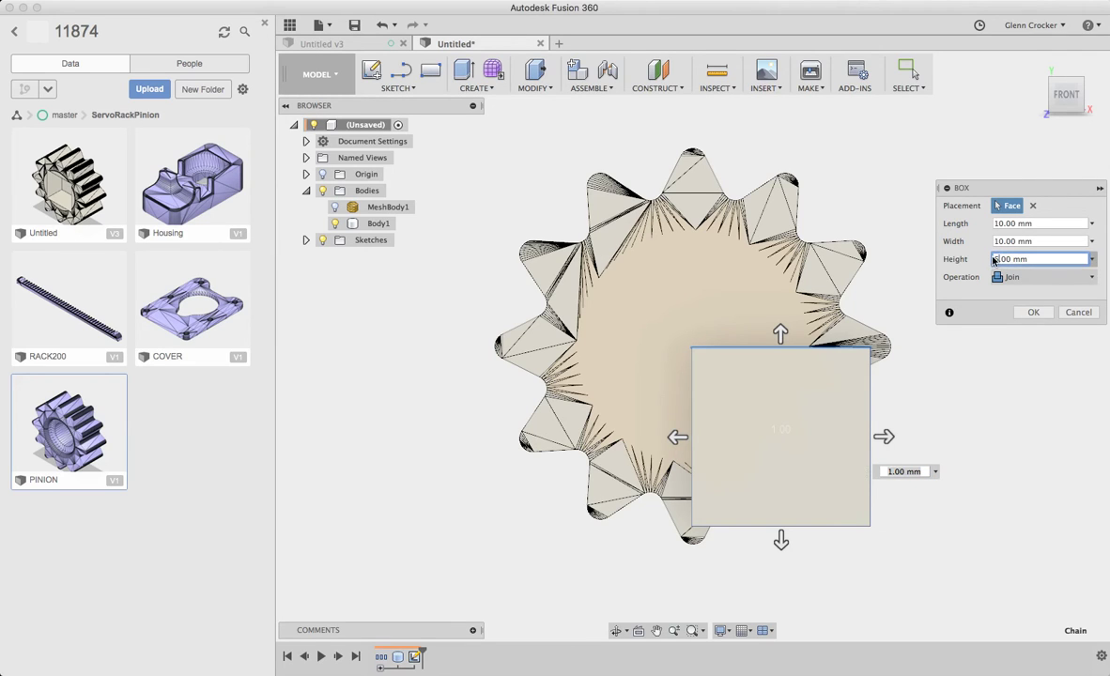
click(1021, 280)
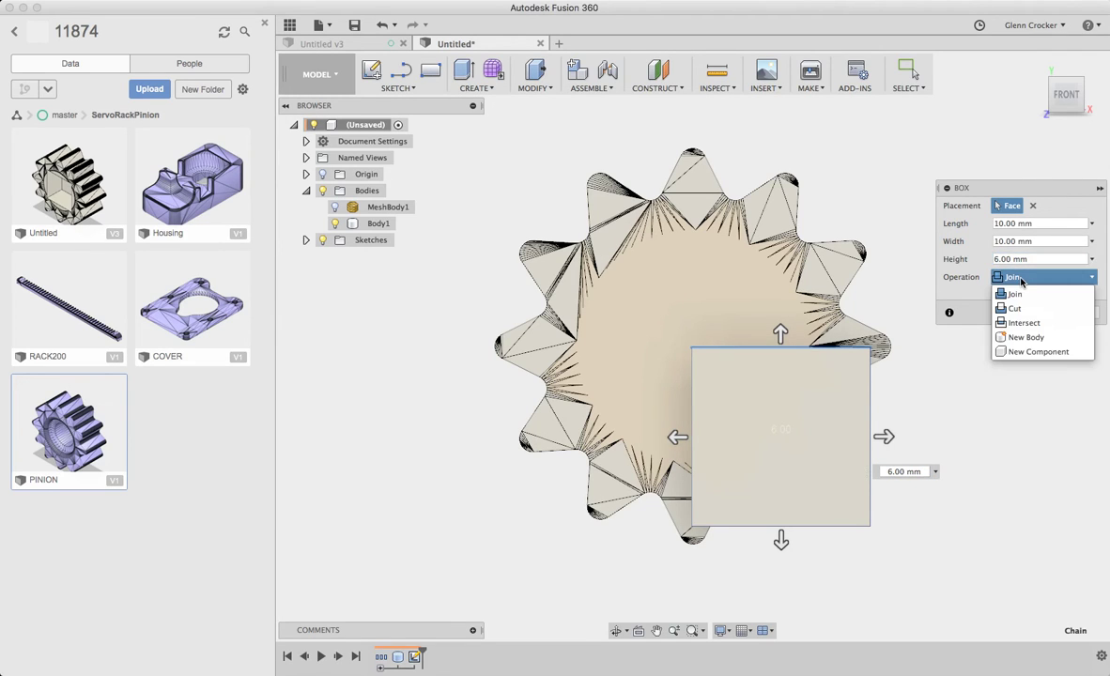
click(1028, 337)
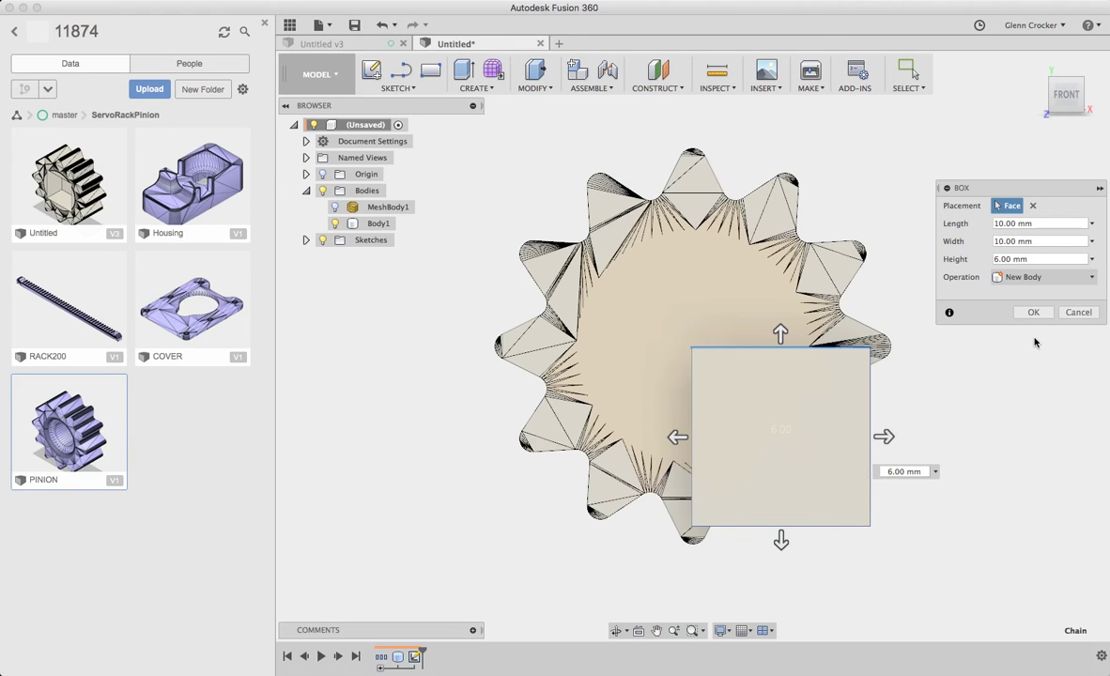
click(1034, 314)
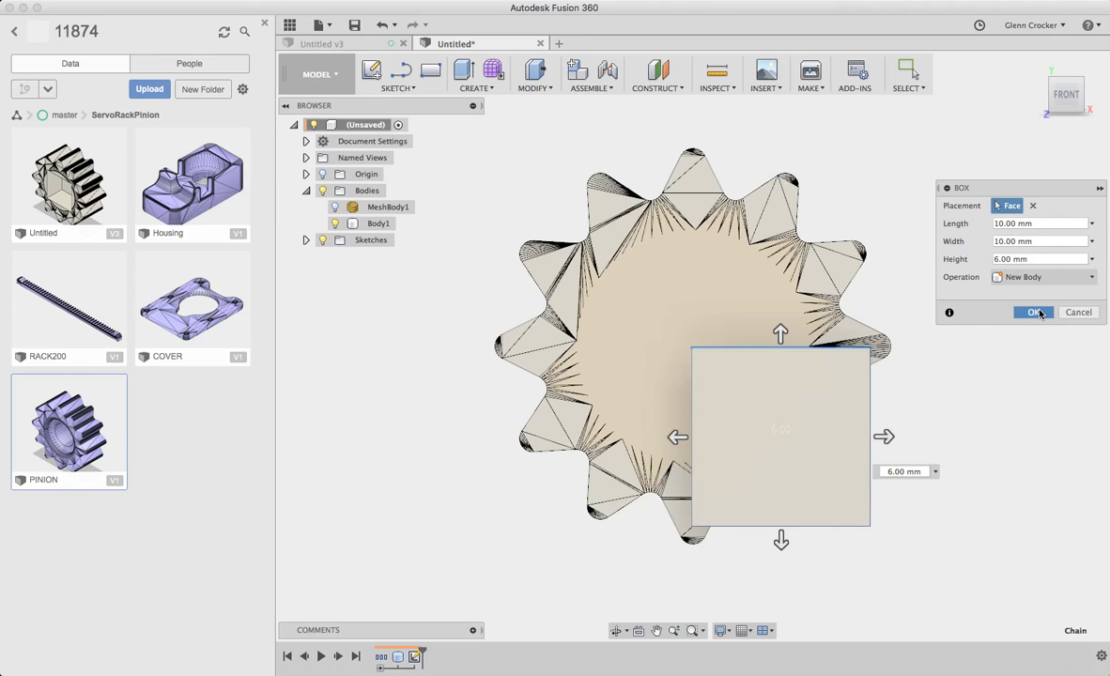
click(956, 58)
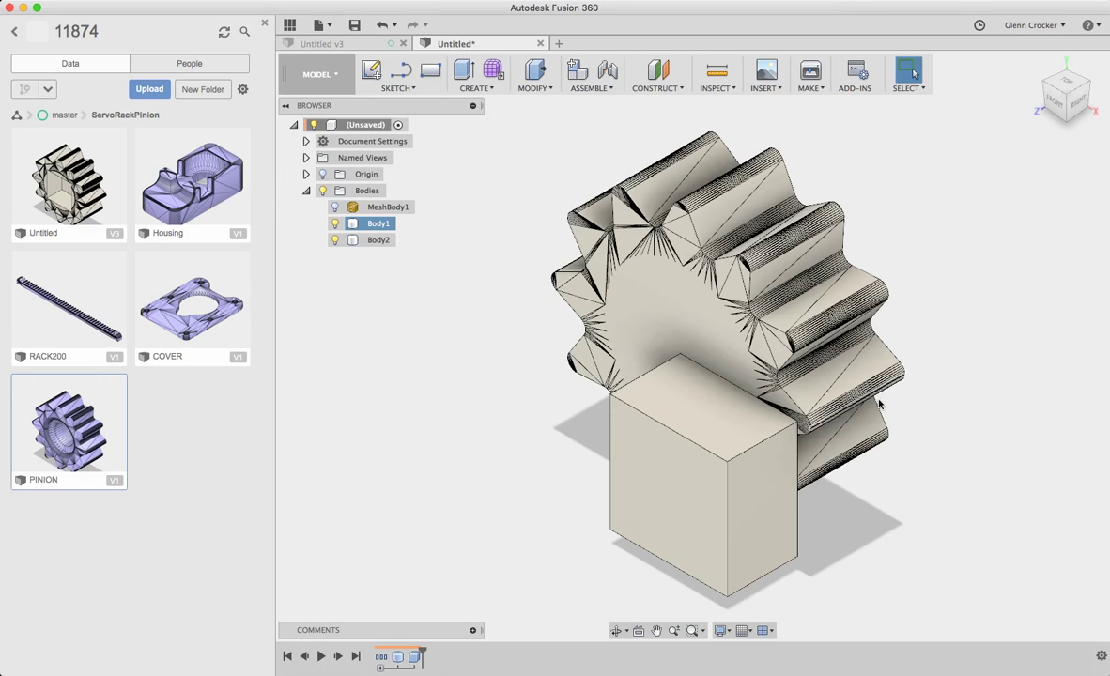
key(m)
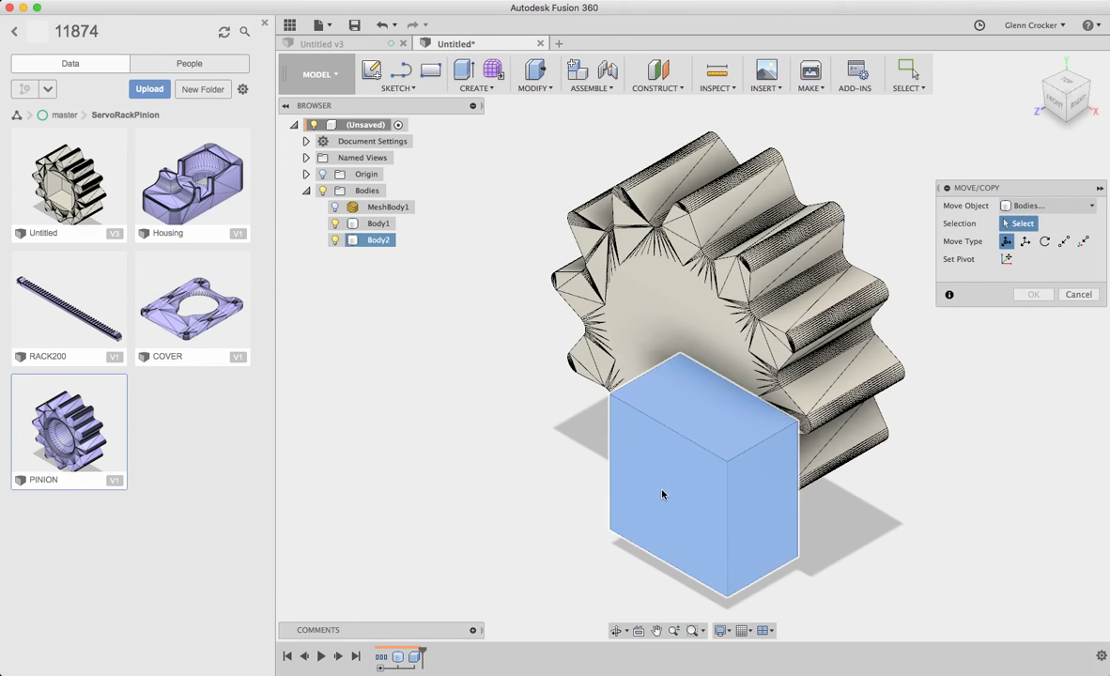
Move Body2 -6 mm along Z so it sits centred in the gear
click(663, 491)
drag(668, 466, 652, 385)
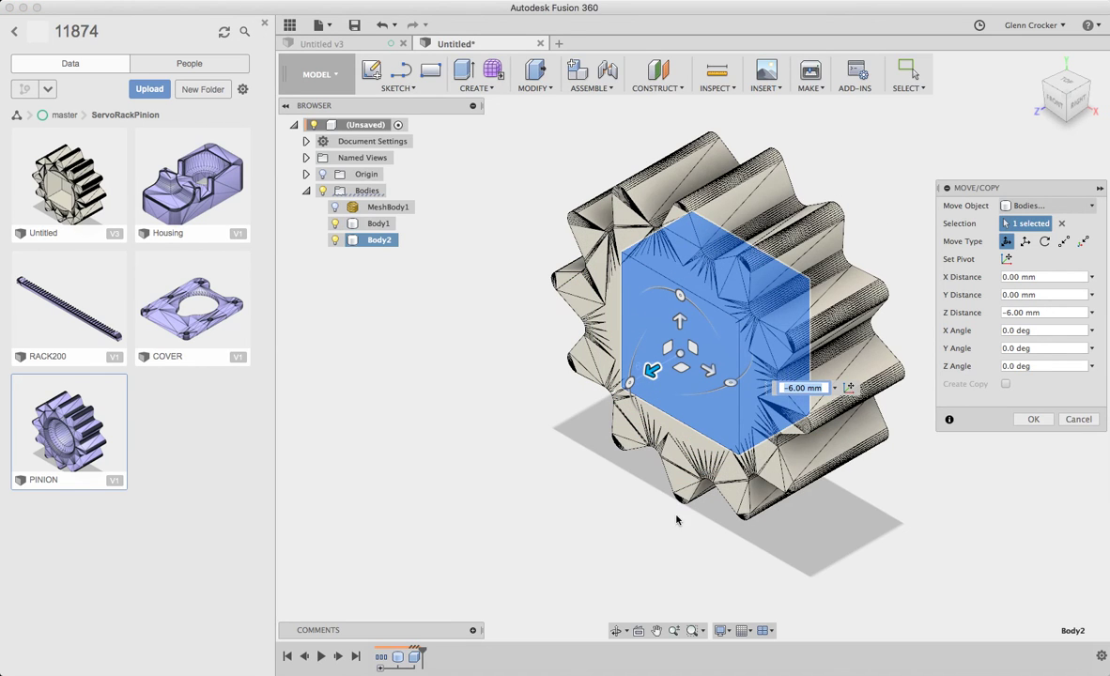
click(1032, 424)
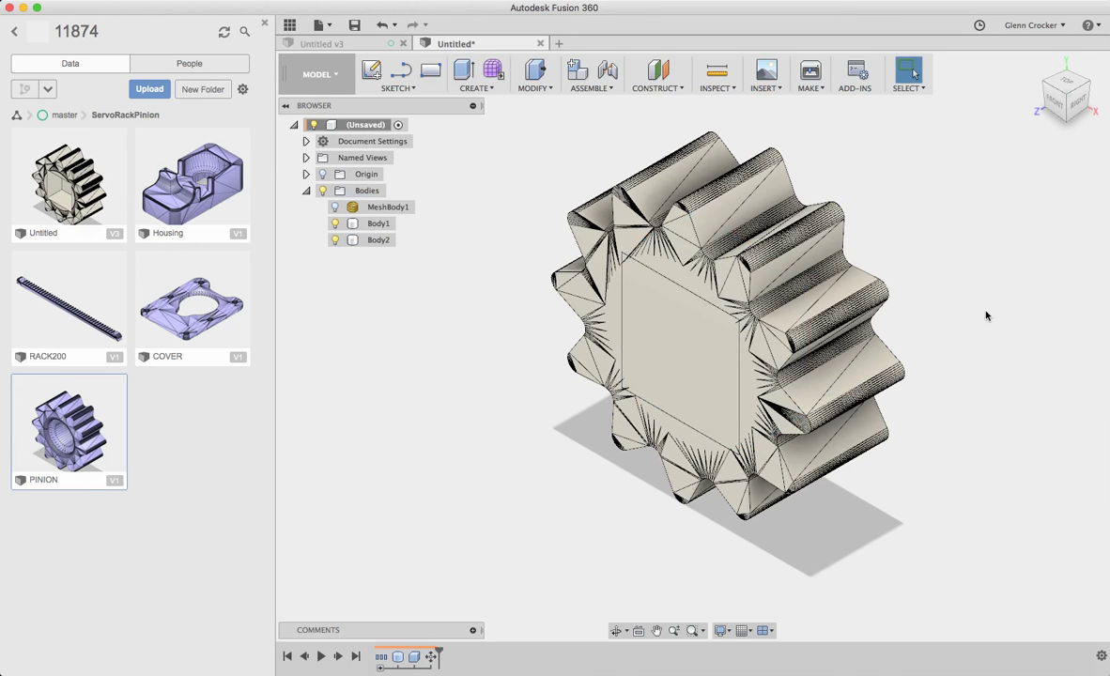
Combine-cut Body2 from the gear Body1, leaving a square 10 × 10 mm hole
click(534, 75)
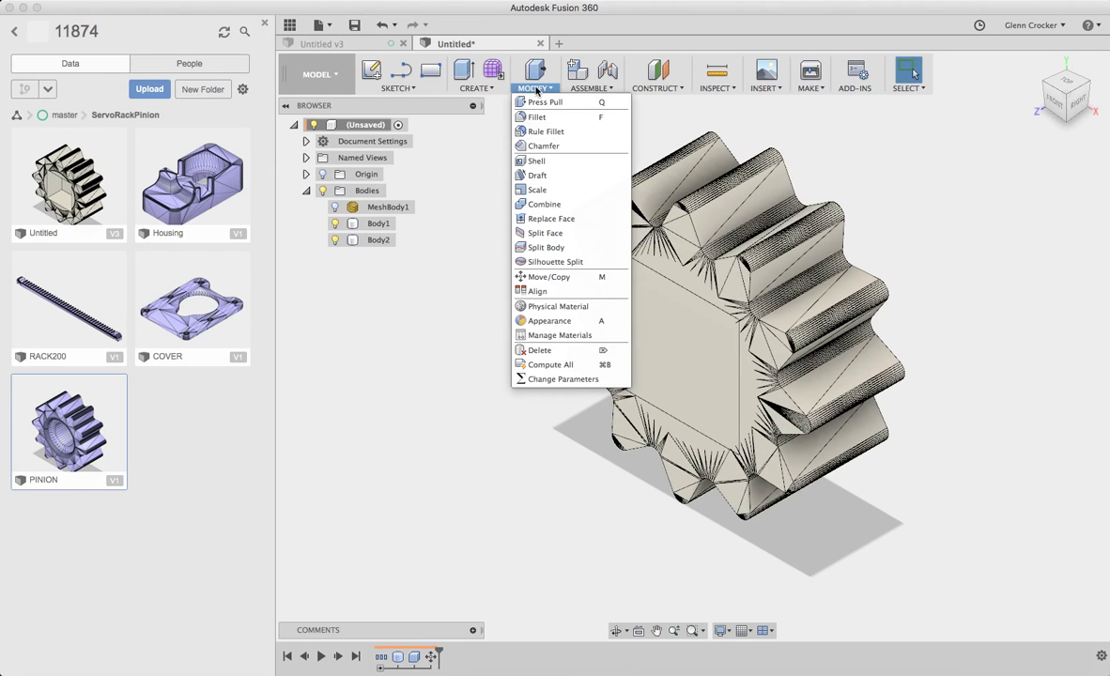
click(546, 206)
click(716, 231)
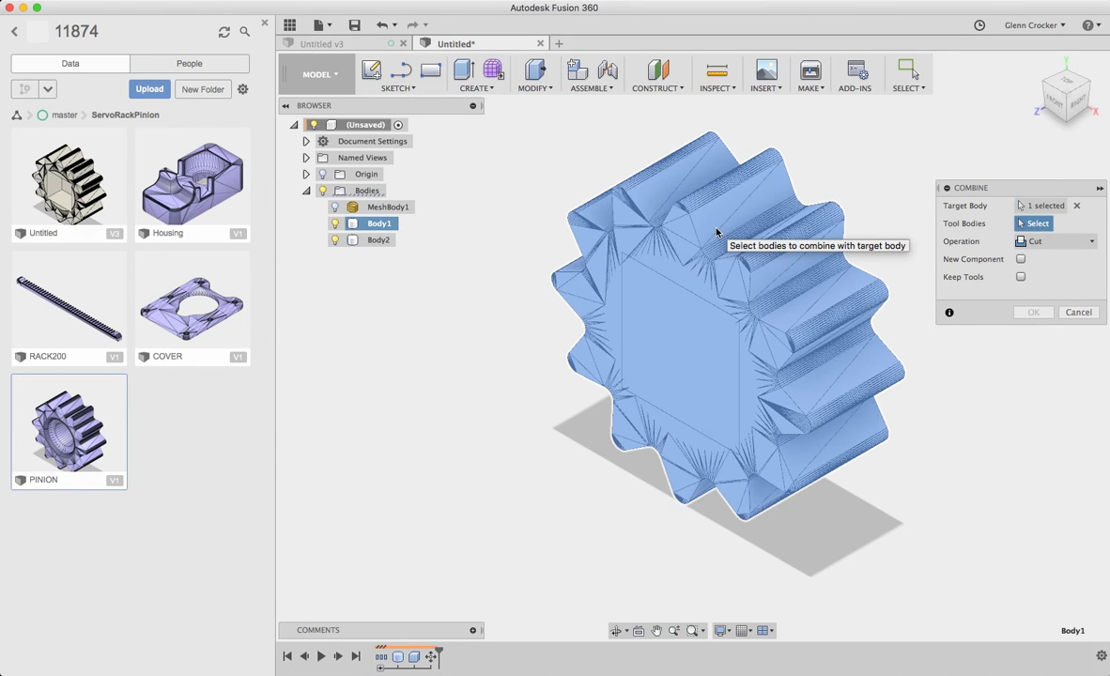
click(687, 364)
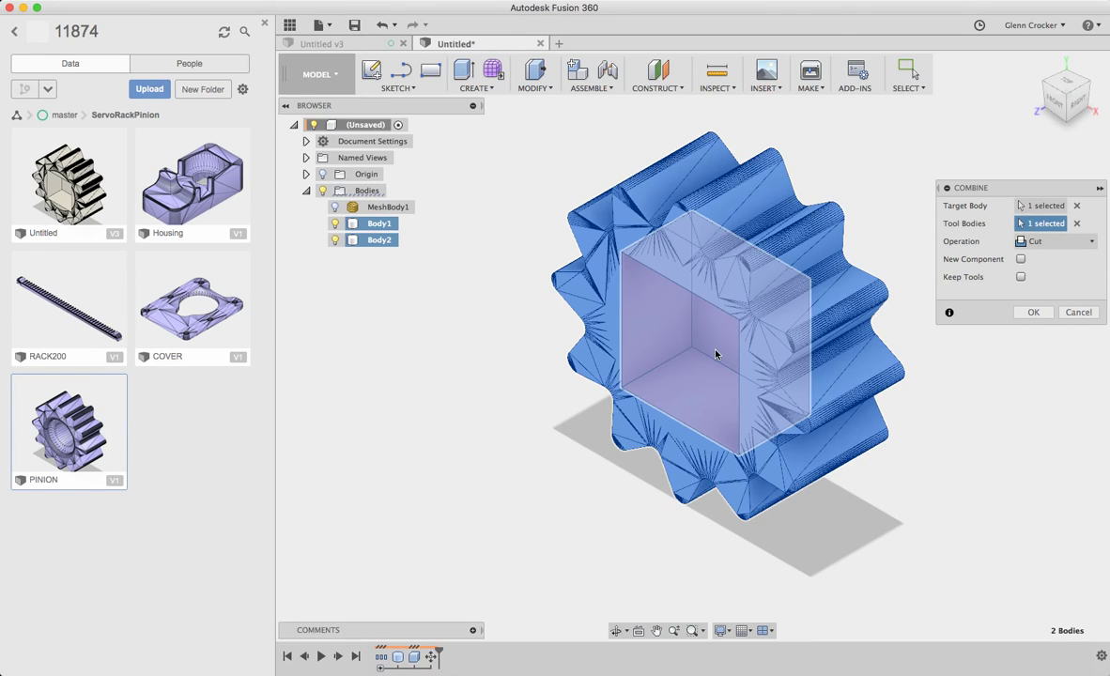
click(1033, 313)
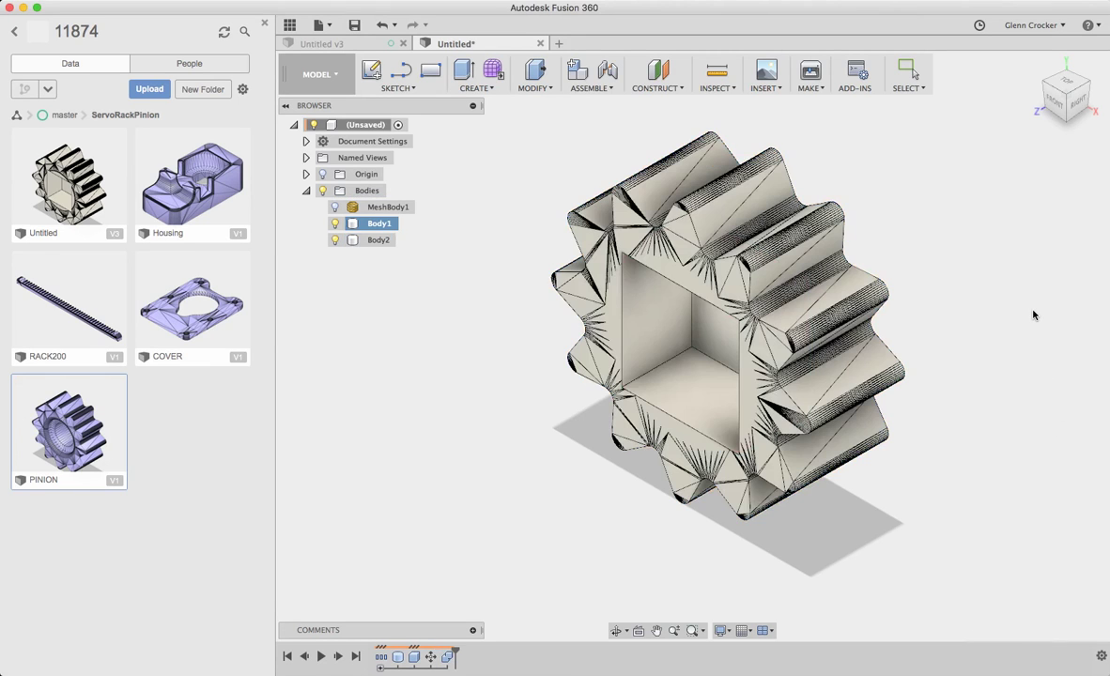
click(1054, 99)
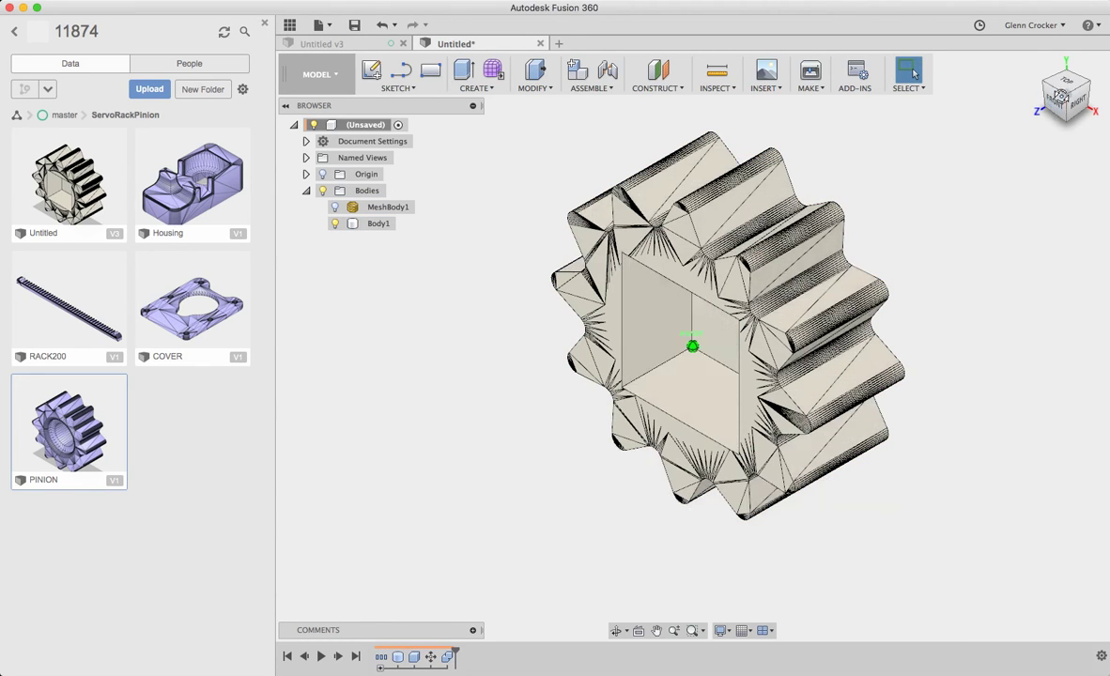
shift+middle_drag(914, 74, 1008, 104)
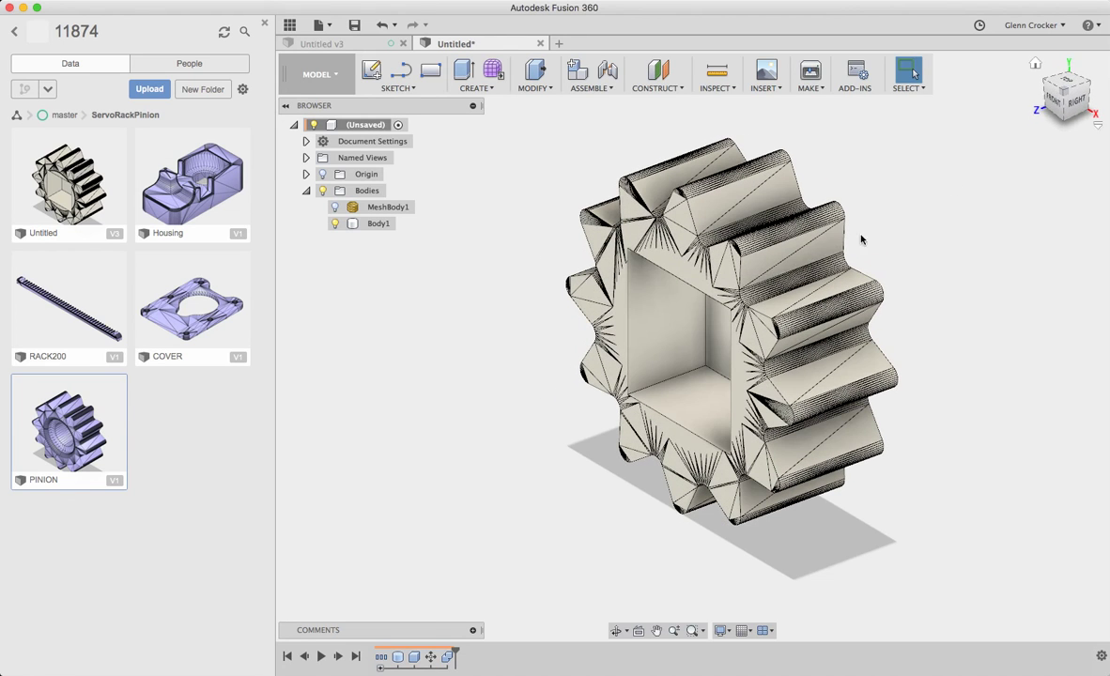
click(646, 324)
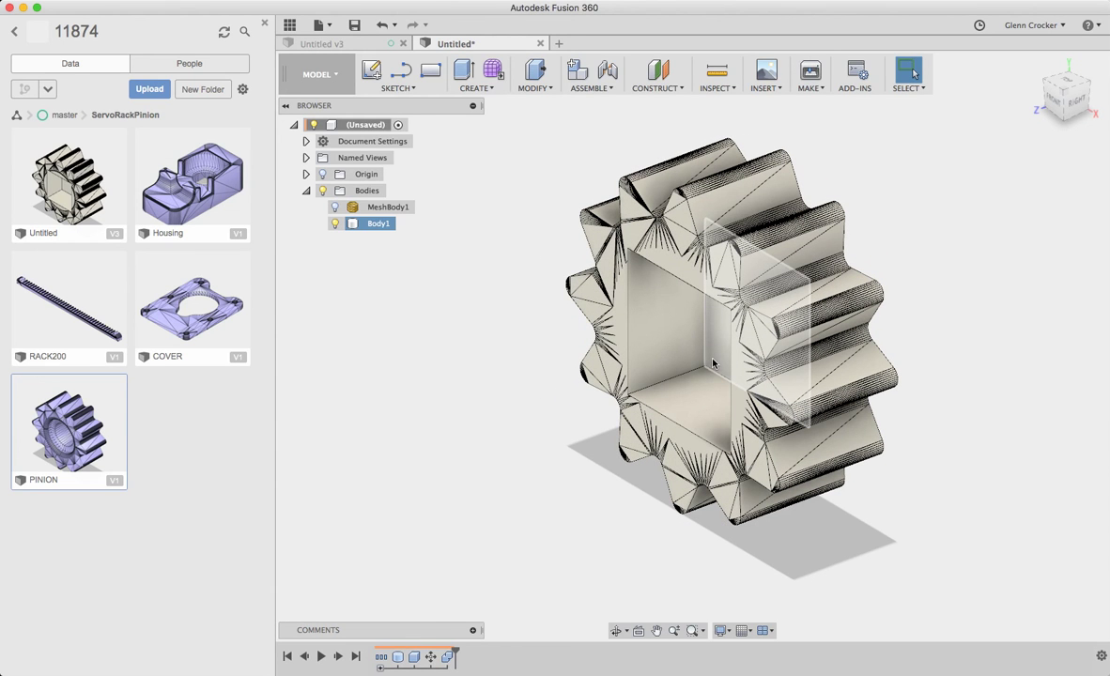